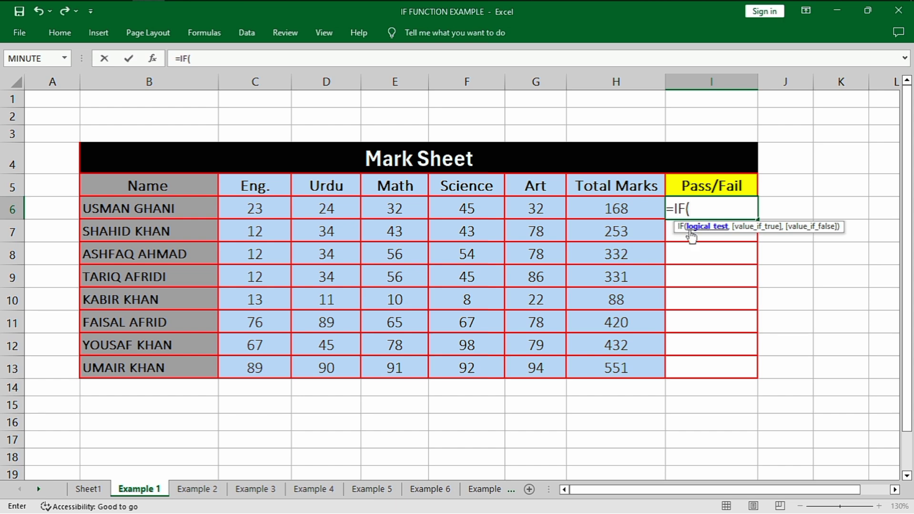
Complete the Pass/Fail formula in I6 as =IF(H6>=250,"Pass","Fail")
{"action": "left_click", "coordinate": [634, 215]}
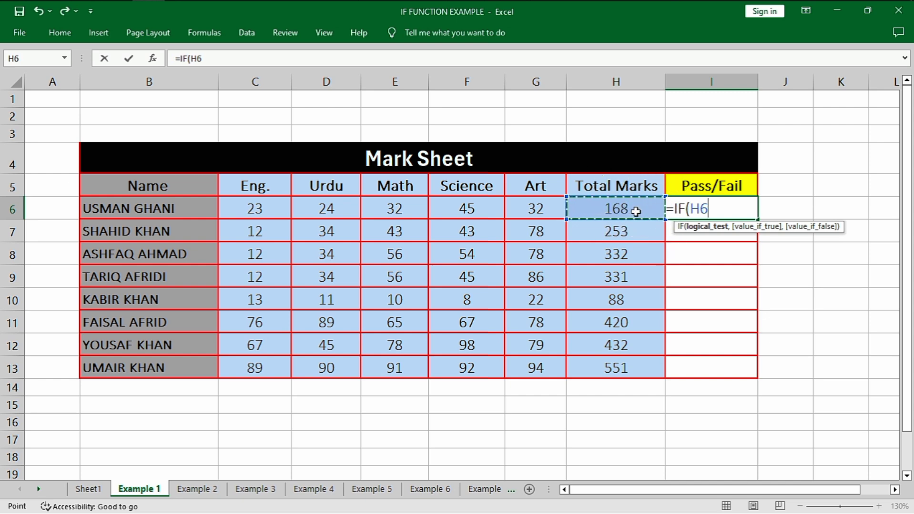
{"action": "type", "text": ">=250"}
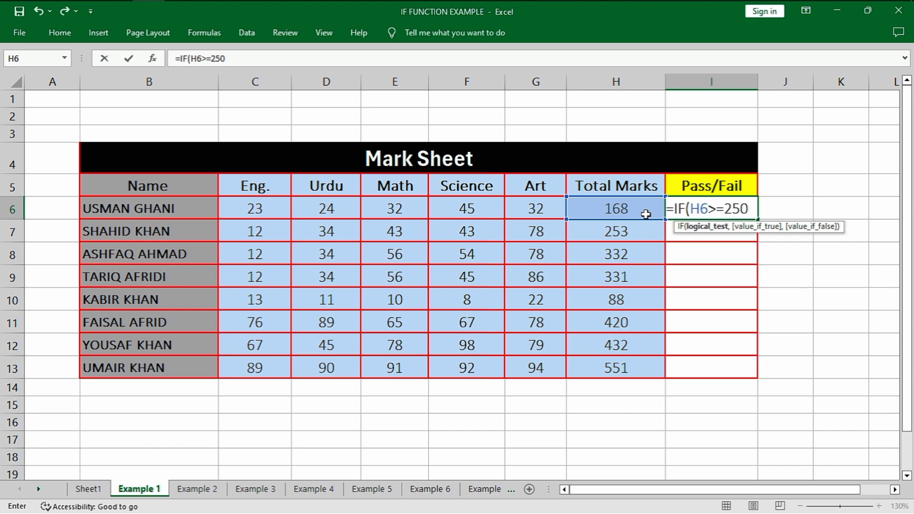
{"action": "type", "text": ","}
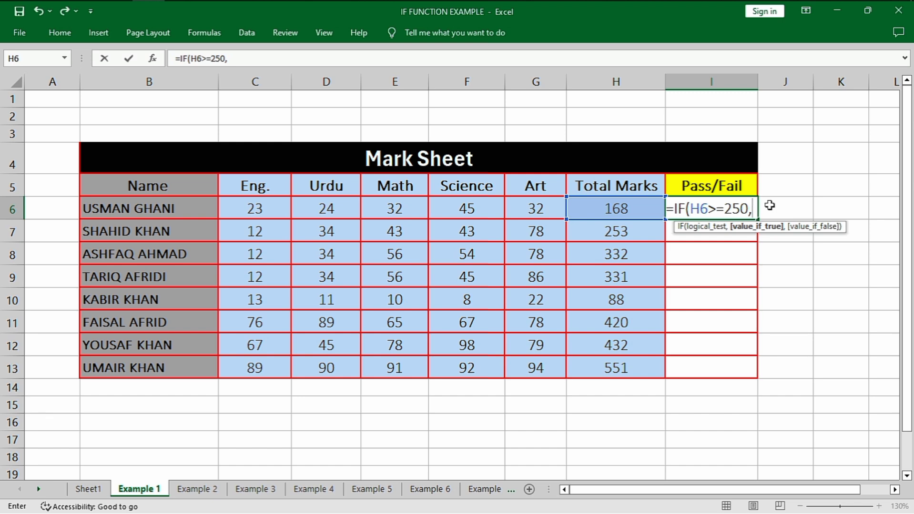
{"action": "type", "text": "\""}
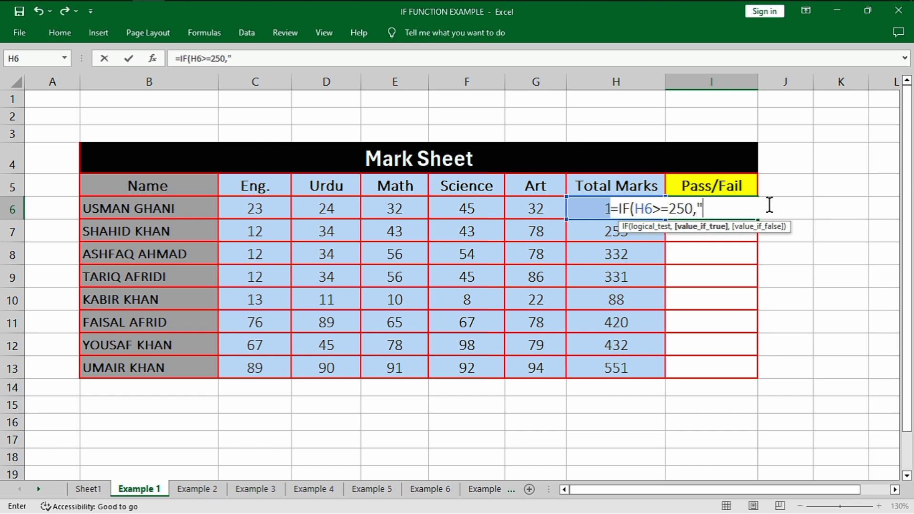
{"action": "type", "text": "Pass"}
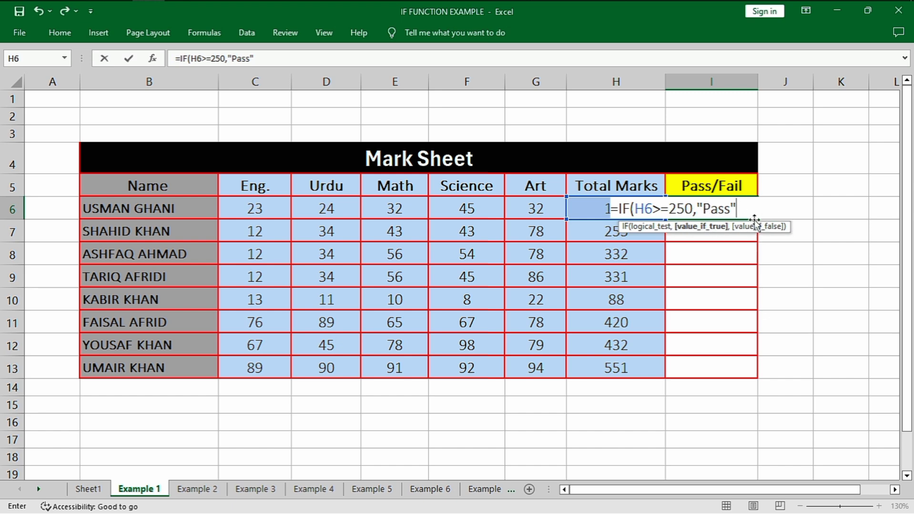
{"action": "type", "text": ",\"Fail"}
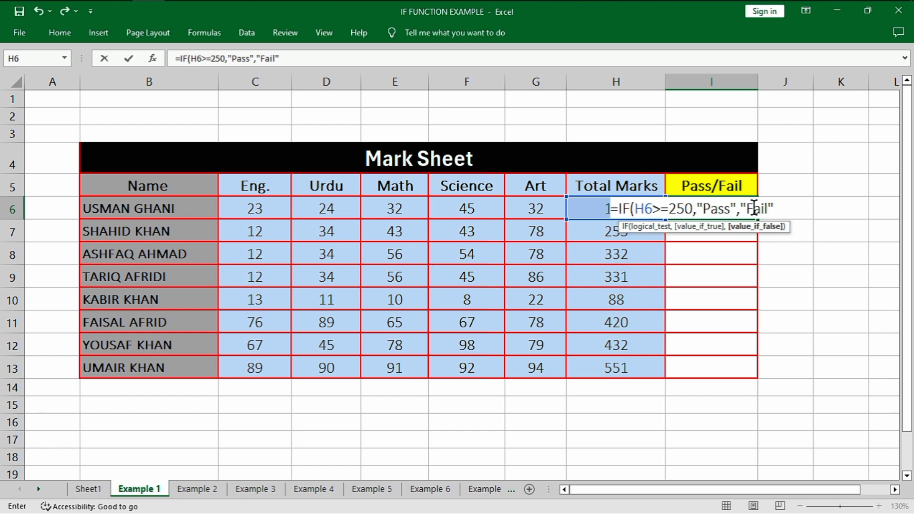
{"action": "type", "text": ")"}
{"action": "key", "text": "Return"}
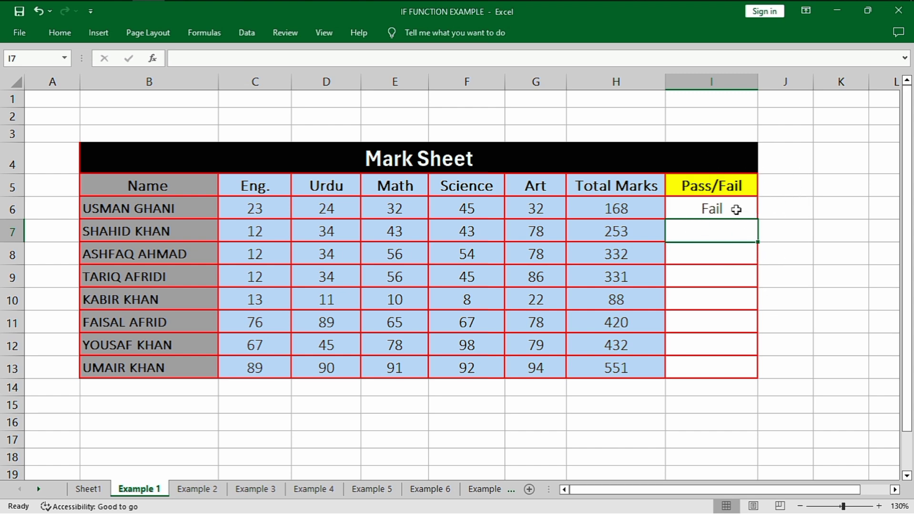
Copy the Pass/Fail formula from I6 down through I13
{"action": "left_click", "coordinate": [741, 214]}
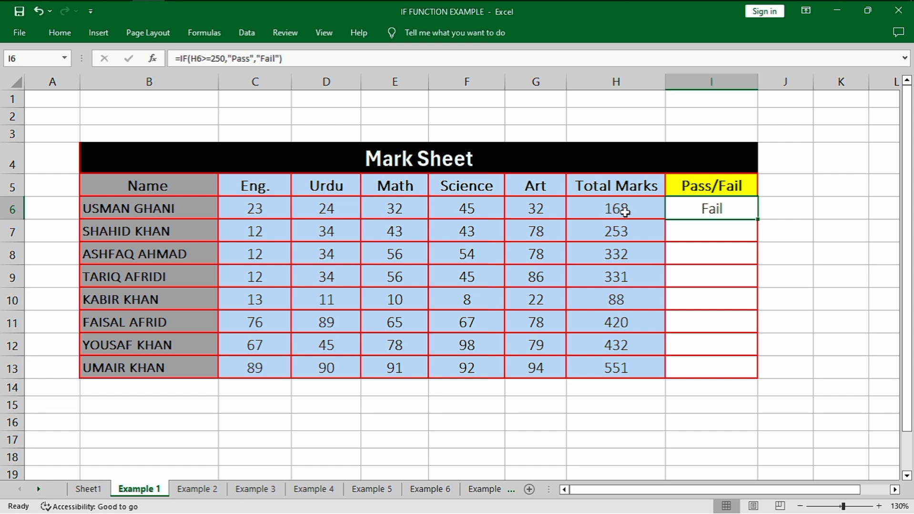
{"action": "left_click_drag", "start_coordinate": [757, 220], "coordinate": [747, 369]}
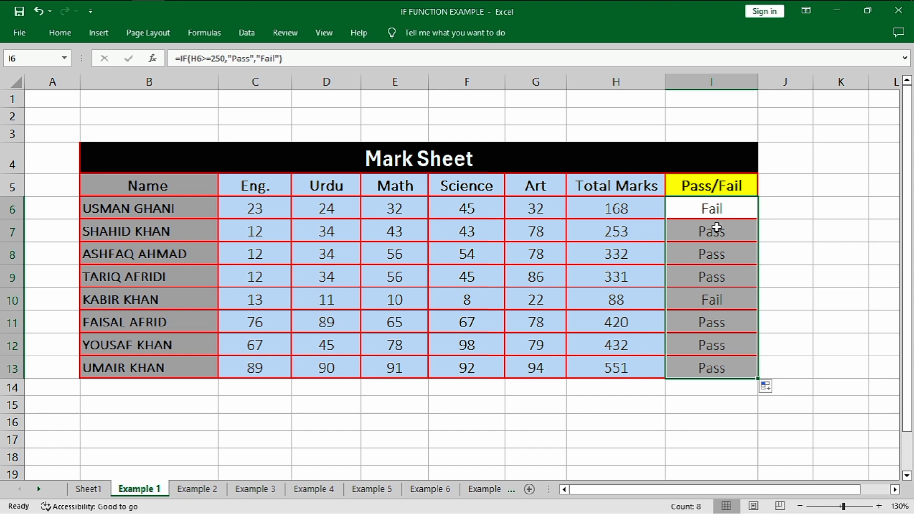
{"action": "left_click", "coordinate": [723, 322]}
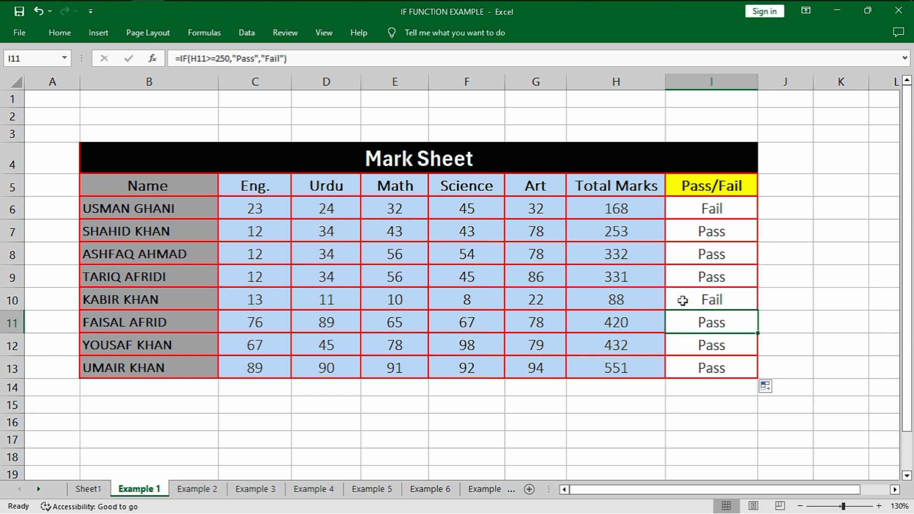
{"action": "left_click_drag", "start_coordinate": [709, 210], "coordinate": [723, 377]}
{"action": "left_click", "coordinate": [765, 387]}
{"action": "left_click", "coordinate": [777, 279]}
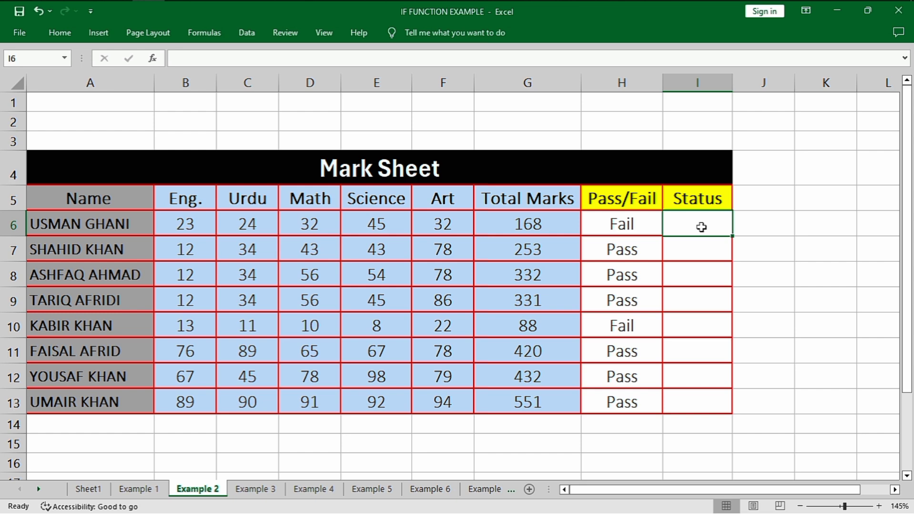
Start an IF formula in Status cell I6 of the Example 2 sheet with the logical test G6>=250
{"action": "type", "text": "=IF("}
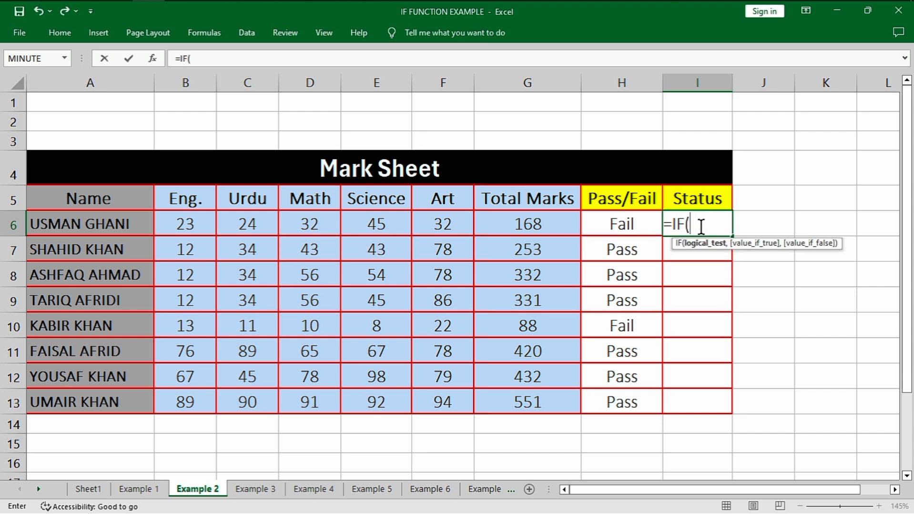
{"action": "left_click", "coordinate": [509, 223]}
{"action": "type", "text": ">"}
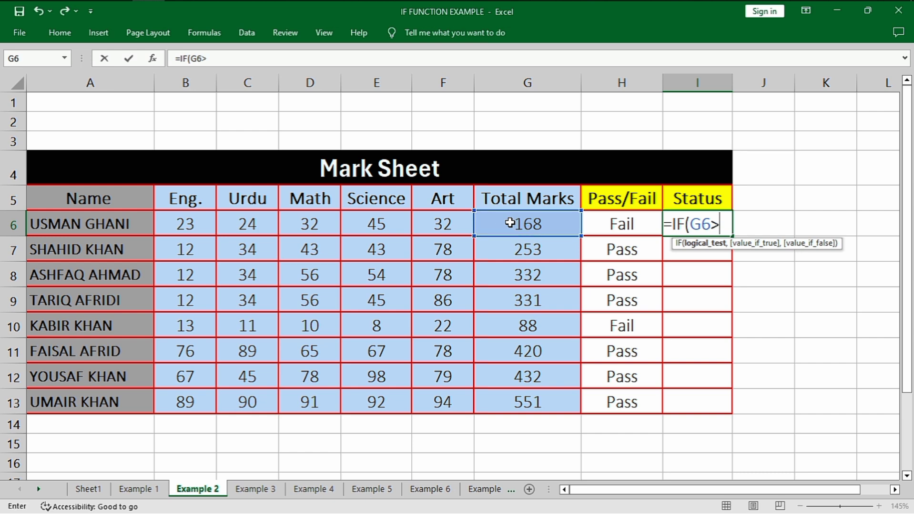
{"action": "type", "text": "=250"}
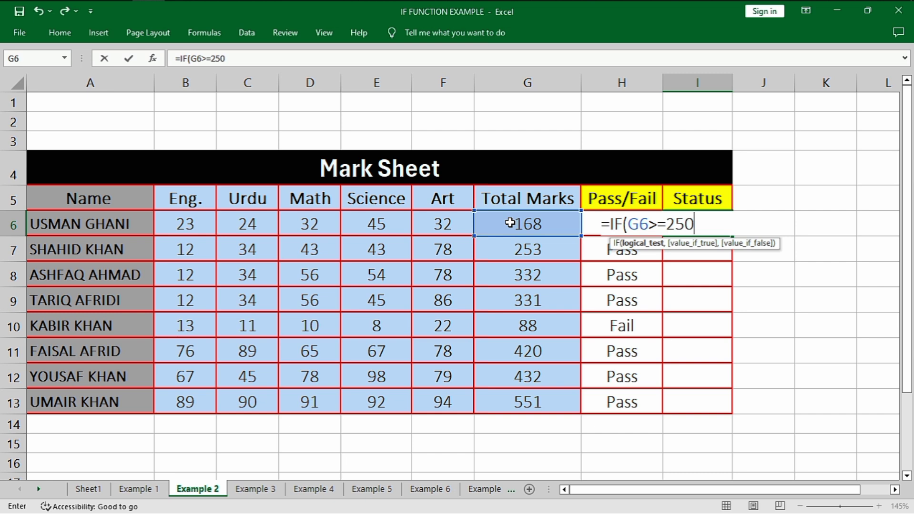
{"action": "type", "text": ","}
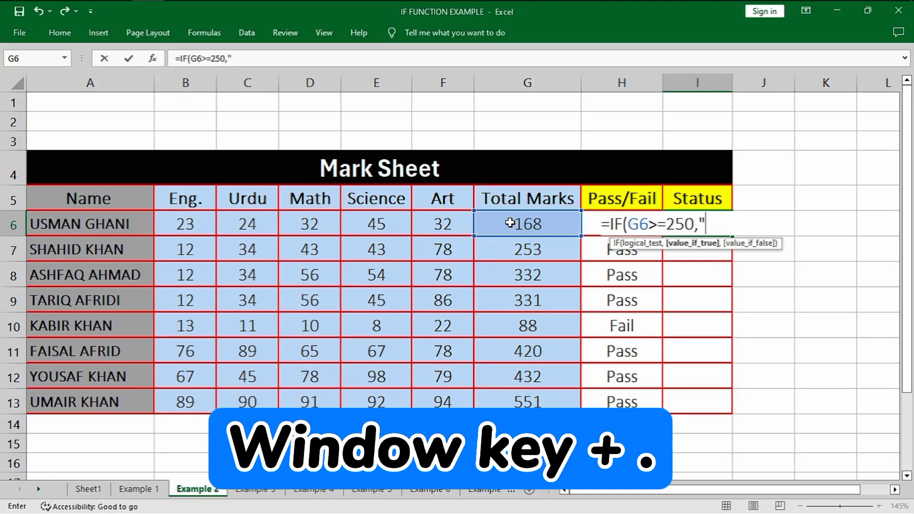
Insert the check mark button emoji in quotes as the formula's value if true
{"action": "key", "text": "super+period"}
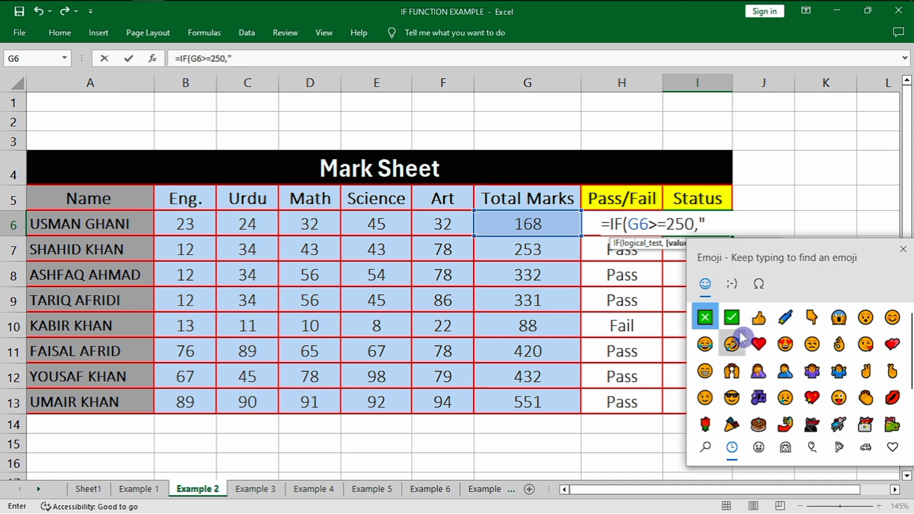
{"action": "left_click", "coordinate": [731, 317]}
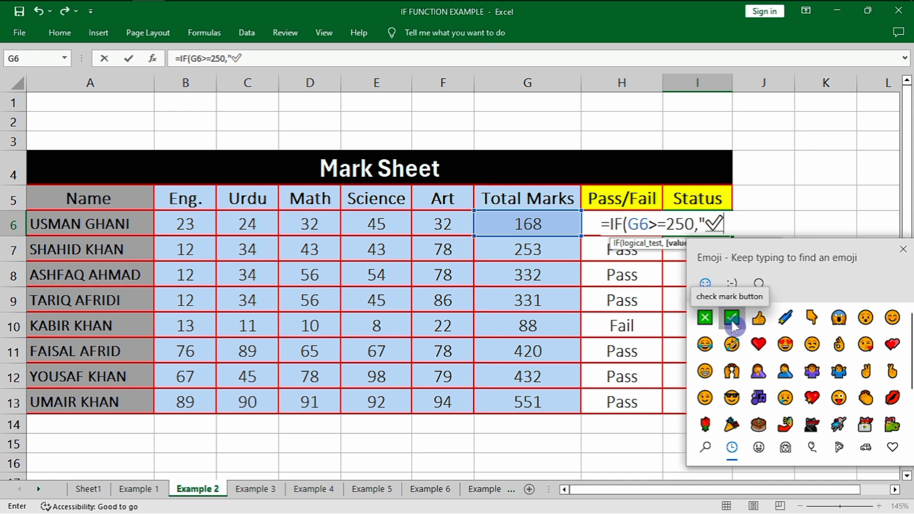
{"action": "left_click", "coordinate": [902, 249]}
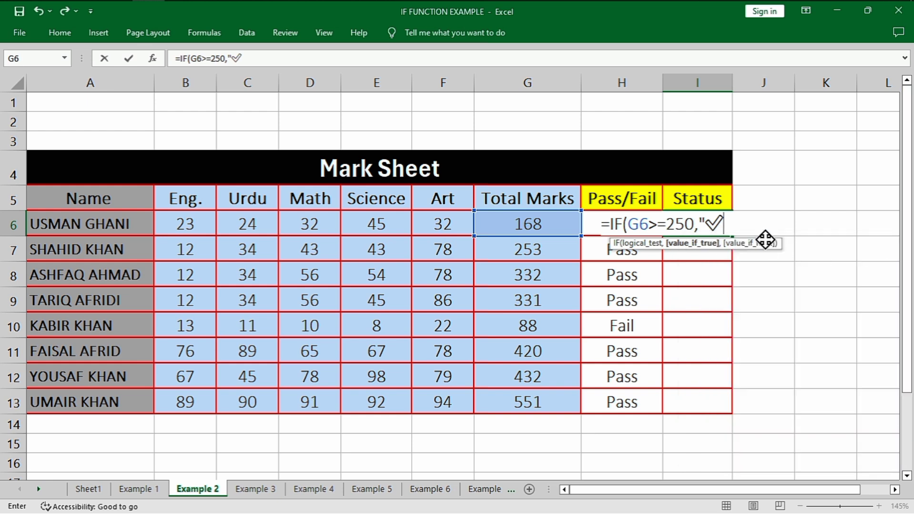
{"action": "type", "text": ","}
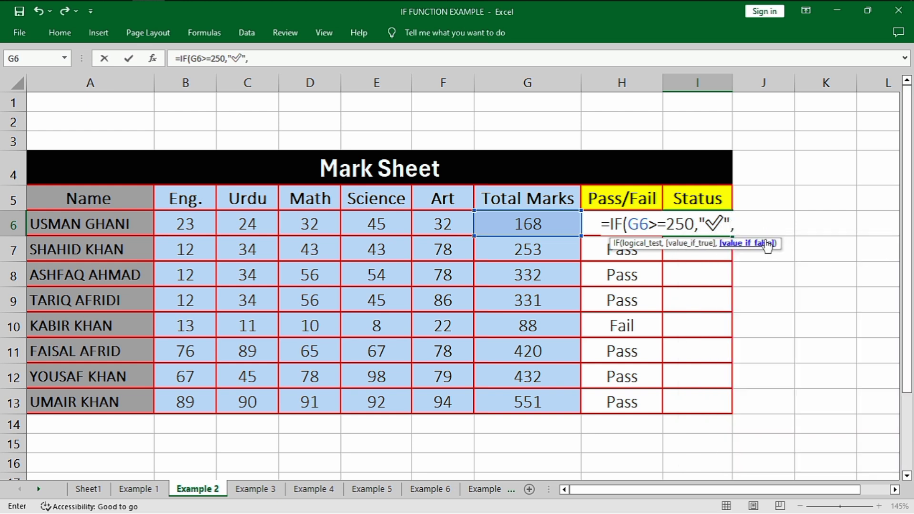
{"action": "type", "text": "\""}
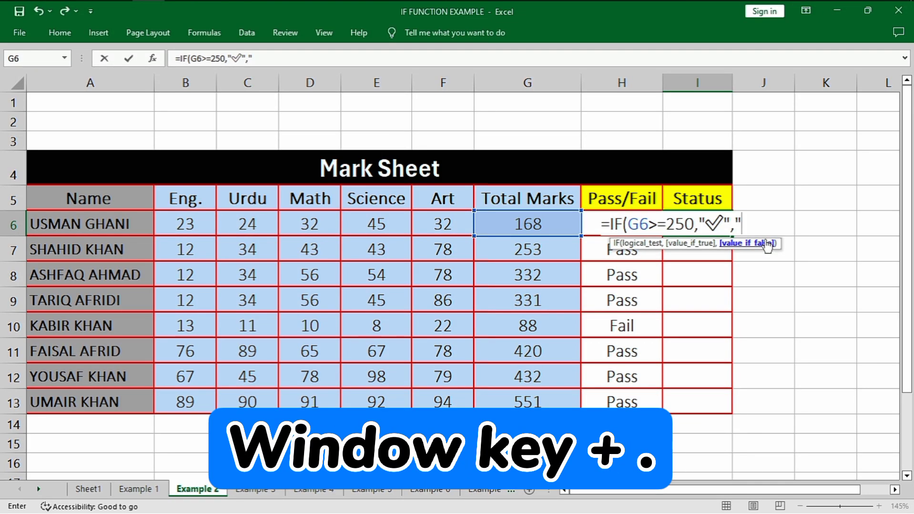
Insert the cross mark emoji in quotes as the value if false and complete the Status formula
{"action": "key", "text": "super+period"}
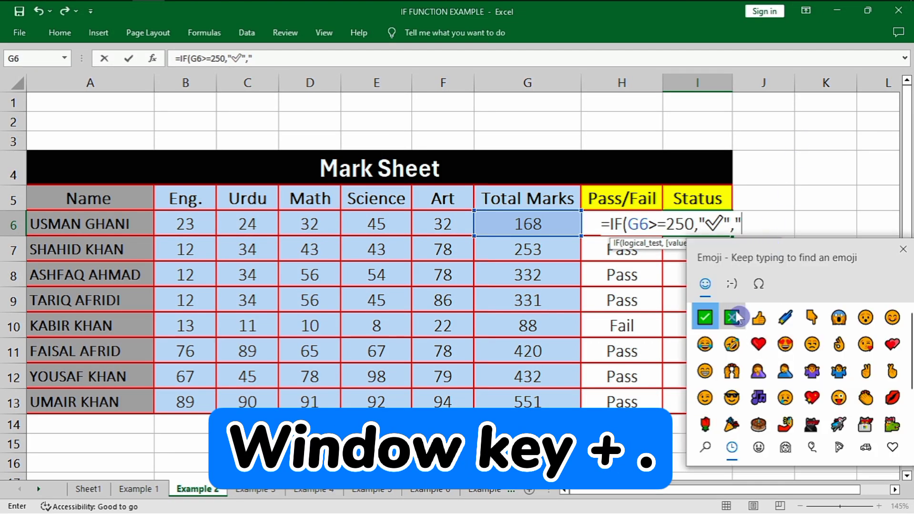
{"action": "left_click", "coordinate": [731, 317]}
{"action": "left_click", "coordinate": [901, 250]}
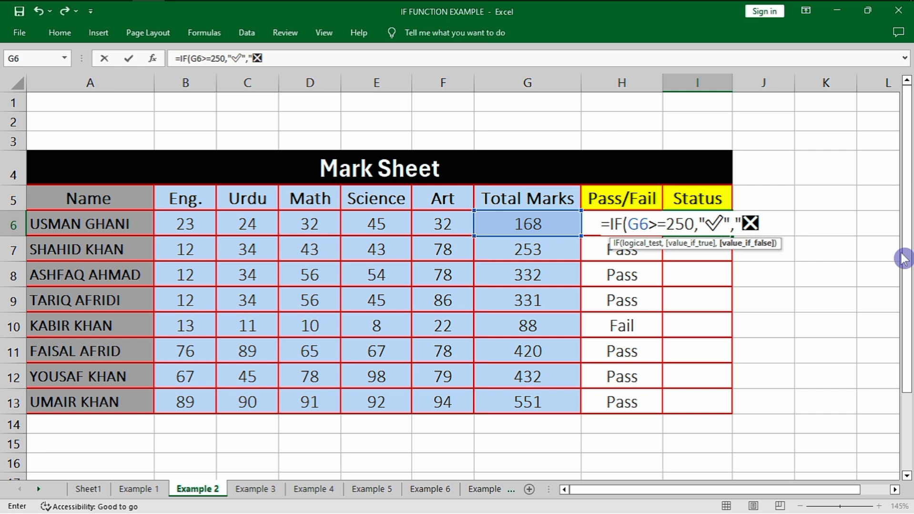
{"action": "type", "text": "\")"}
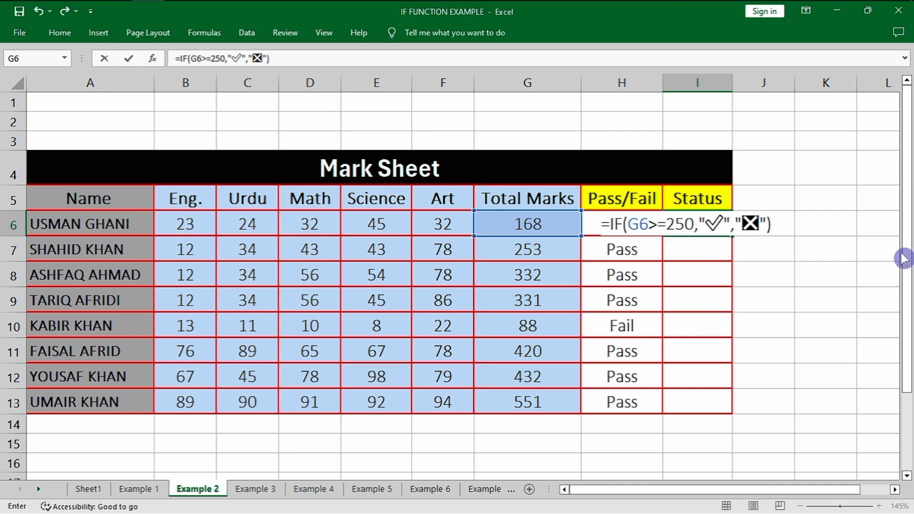
{"action": "key", "text": "Return"}
Copy the Status formula from I6 down through I13
{"action": "left_click", "coordinate": [717, 224]}
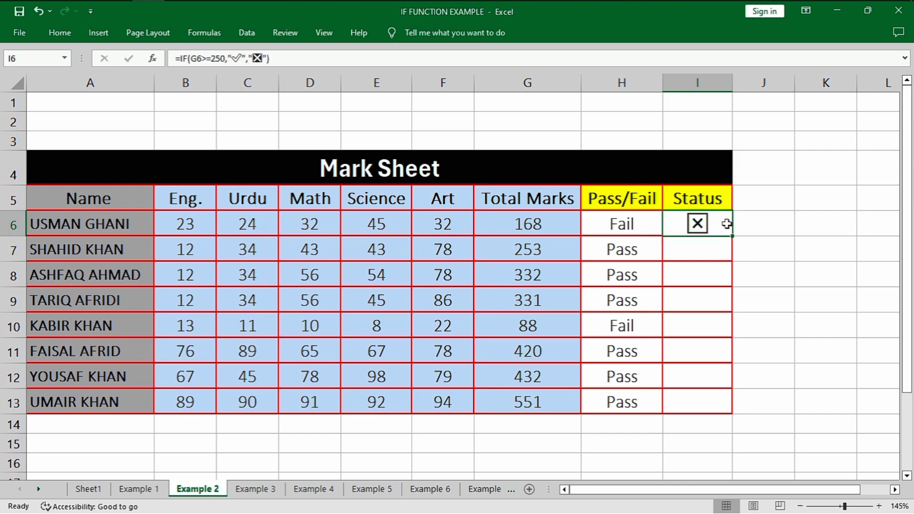
{"action": "left_click_drag", "start_coordinate": [733, 236], "coordinate": [733, 411]}
{"action": "left_click", "coordinate": [745, 298]}
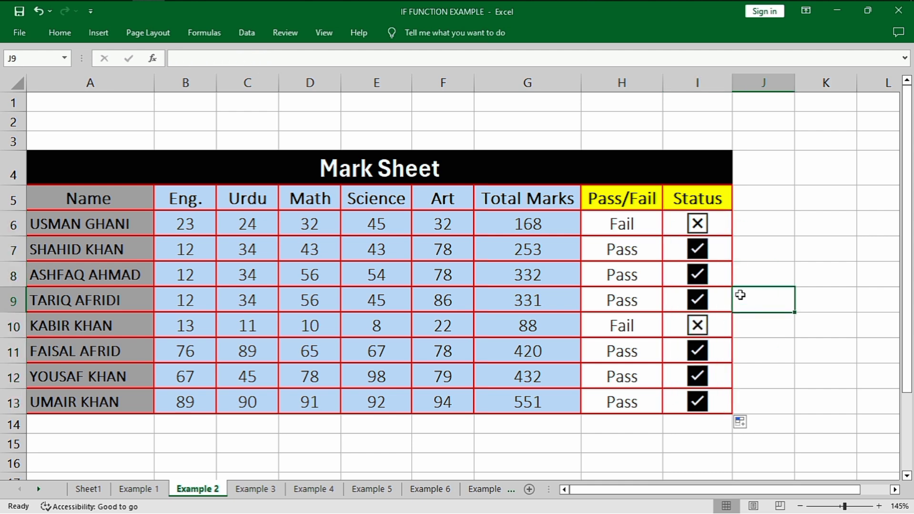
{"action": "left_click", "coordinate": [718, 329]}
{"action": "left_click", "coordinate": [694, 242]}
{"action": "left_click", "coordinate": [694, 219]}
{"action": "key", "text": "ctrl"}
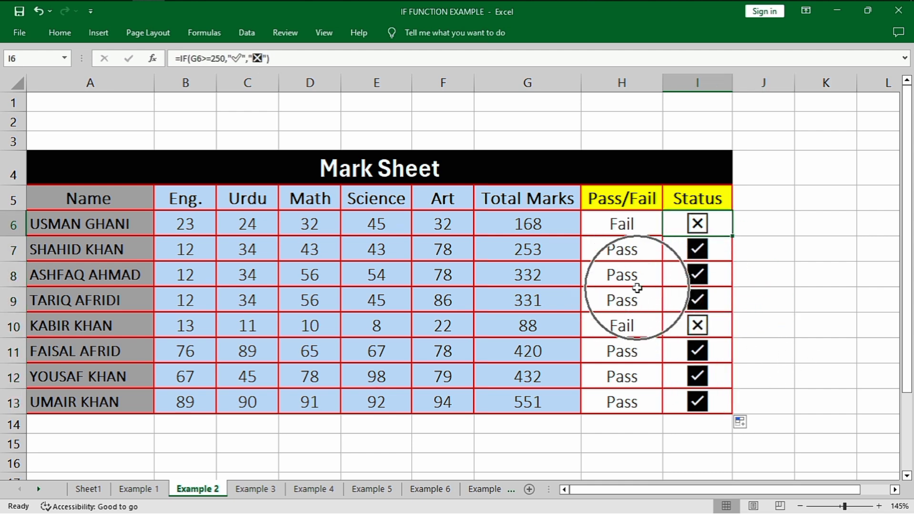
{"action": "scroll", "coordinate": [632, 277], "scroll_direction": "down", "scroll_amount": 2}
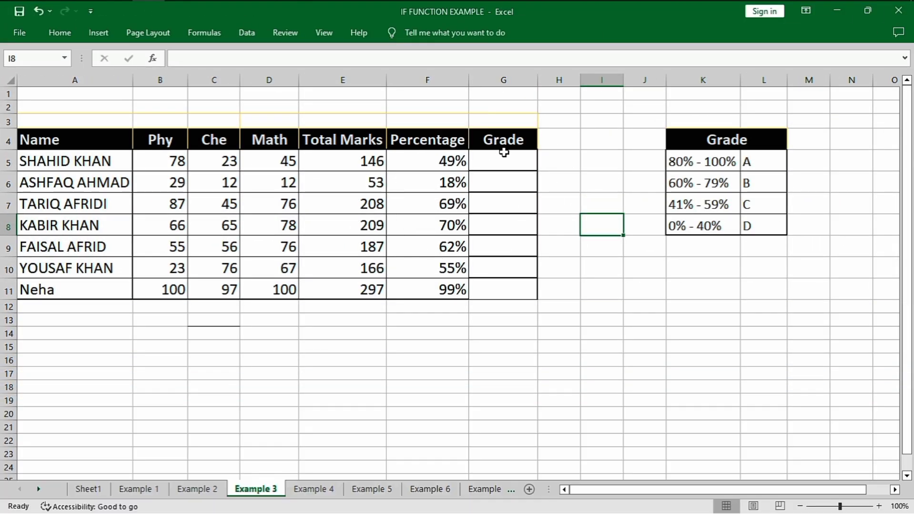
Review the total marks formula in E5 and the percentage ranges in the Grade lookup table on the Example 3 sheet
{"action": "left_click", "coordinate": [337, 161]}
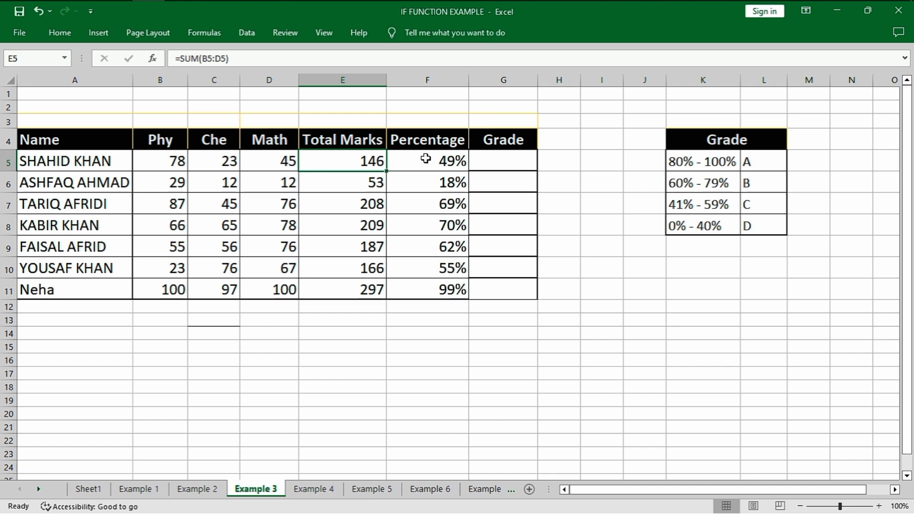
{"action": "left_click", "coordinate": [501, 164]}
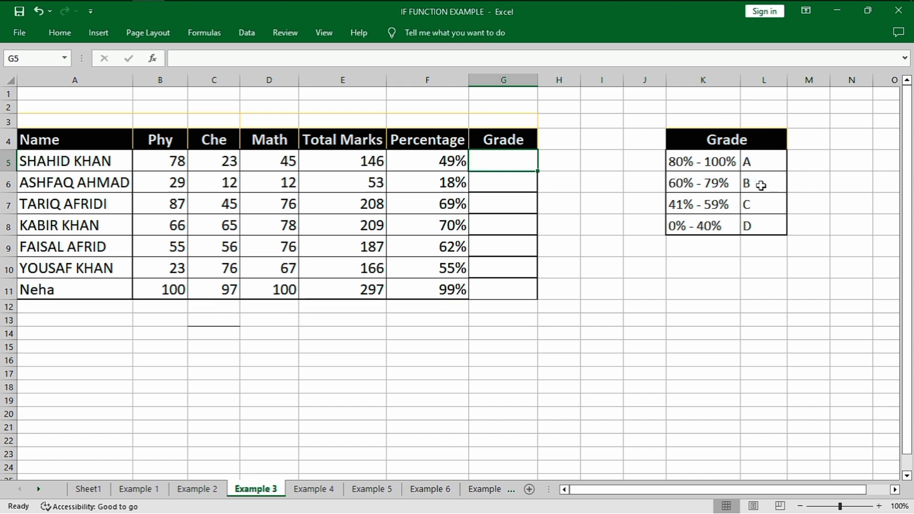
{"action": "left_click", "coordinate": [691, 205]}
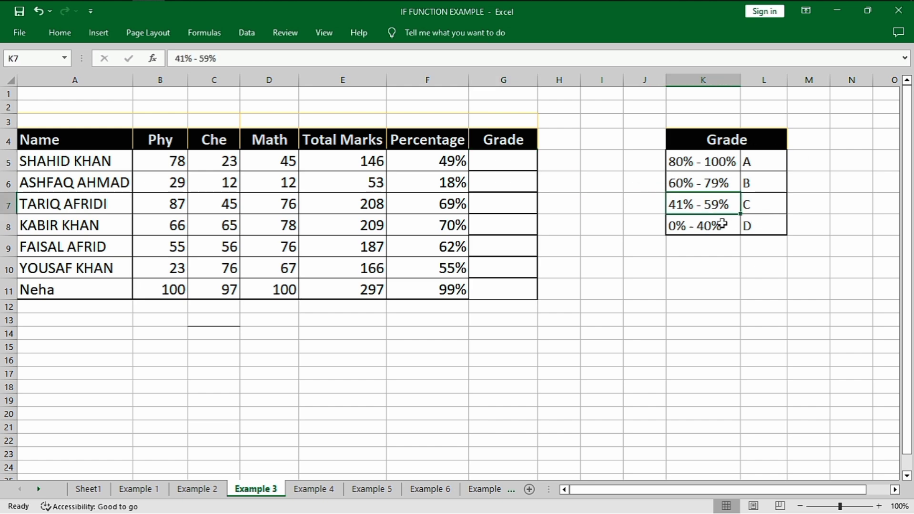
{"action": "left_click", "coordinate": [705, 234]}
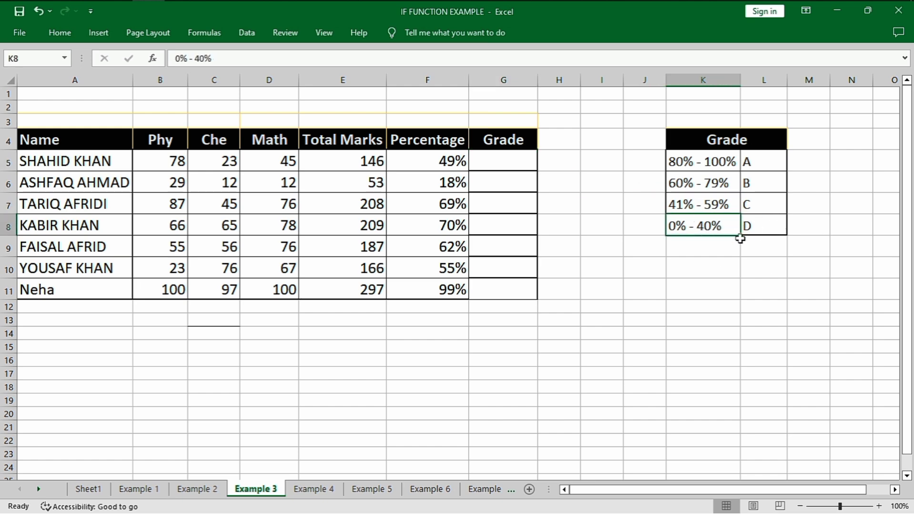
{"action": "left_click", "coordinate": [671, 182]}
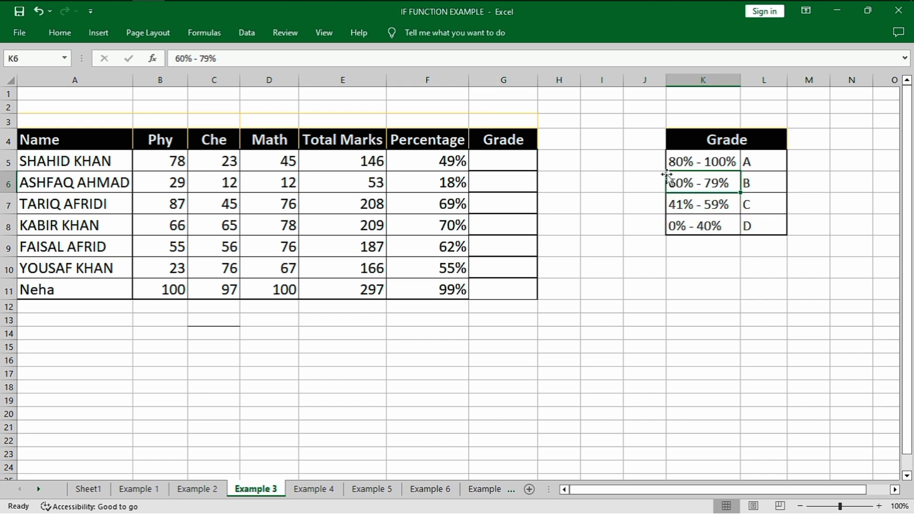
Start an IF formula in Grade cell G5 that tests F5>=80% and returns "A" if true
{"action": "scroll", "coordinate": [581, 179], "scroll_direction": "up", "scroll_amount": 1}
{"action": "left_click", "coordinate": [579, 177]}
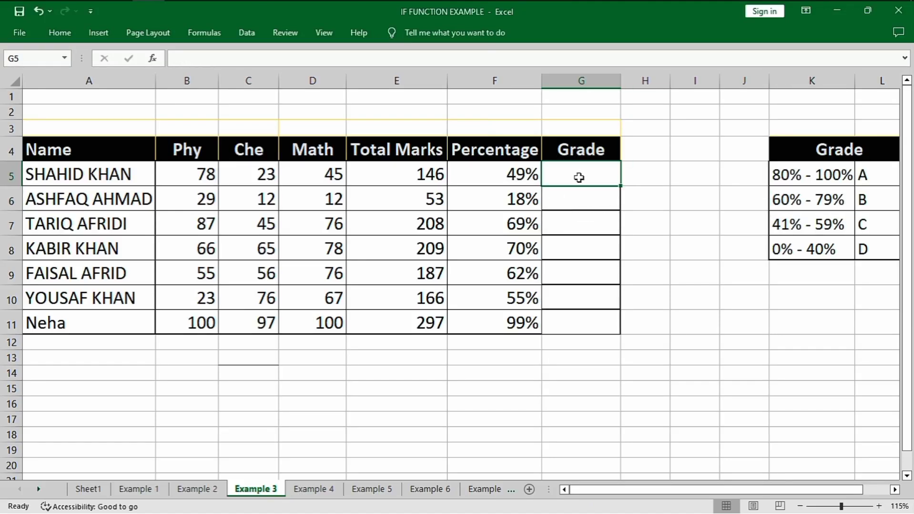
{"action": "type", "text": "=if"}
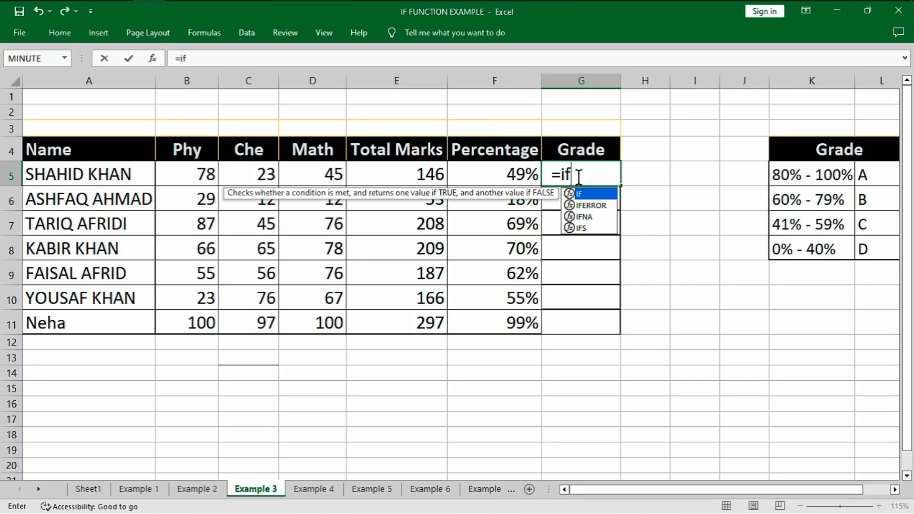
{"action": "key", "text": "Tab"}
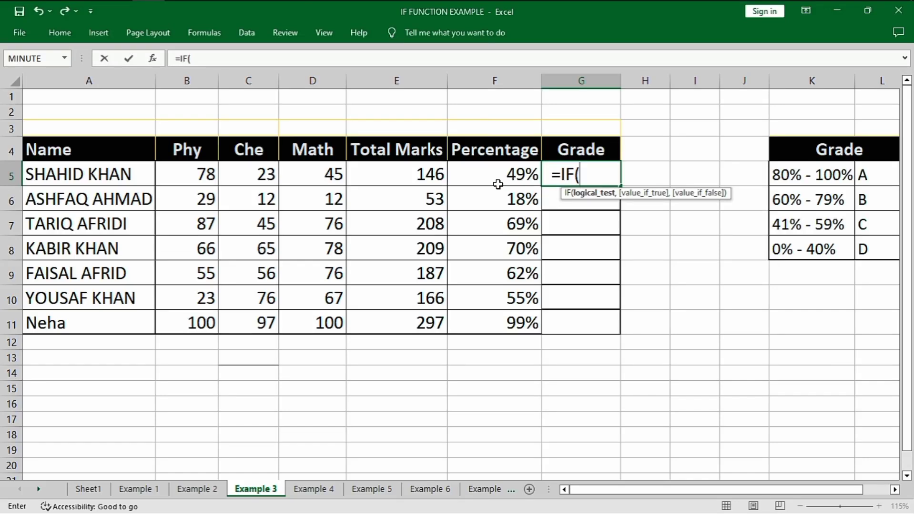
{"action": "left_click", "coordinate": [524, 175]}
{"action": "type", "text": ">=8"}
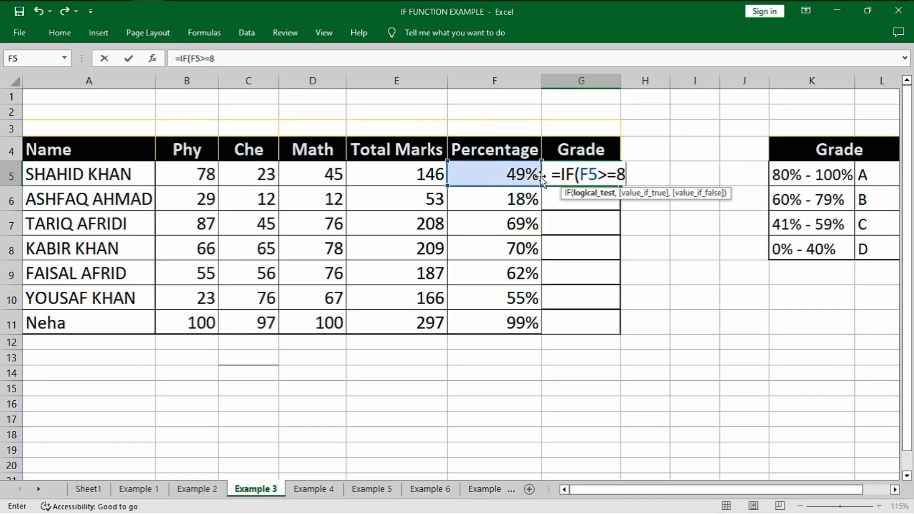
{"action": "type", "text": "0%,\"A"}
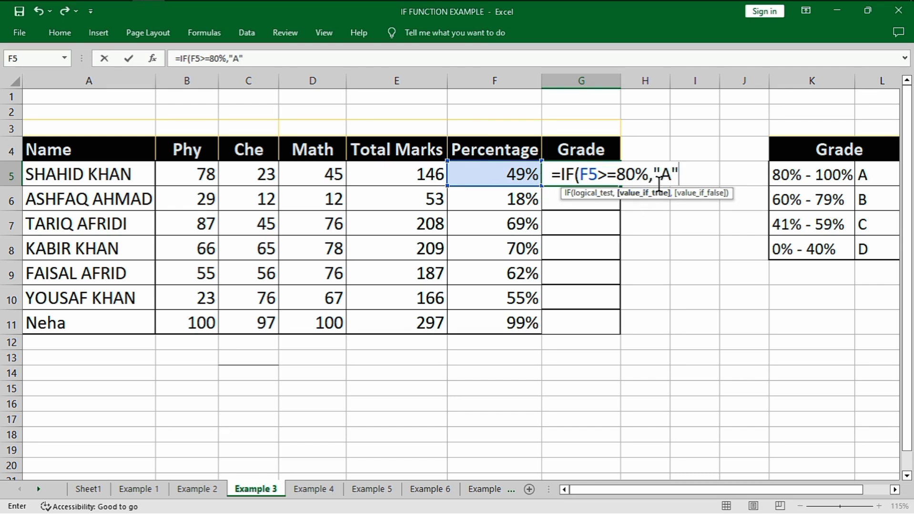
Nest a second IF as the value if false, testing F5>=60% and returning "B" if true
{"action": "type", "text": ","}
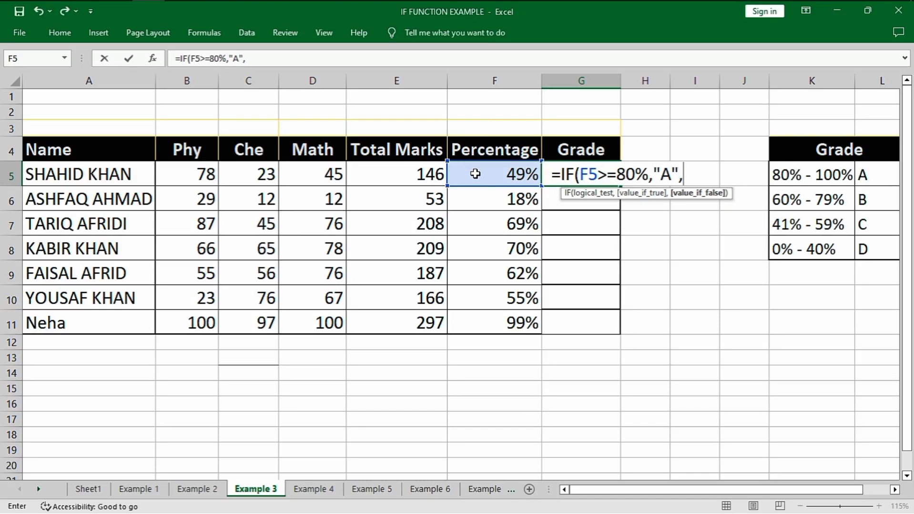
{"action": "type", "text": "IF("}
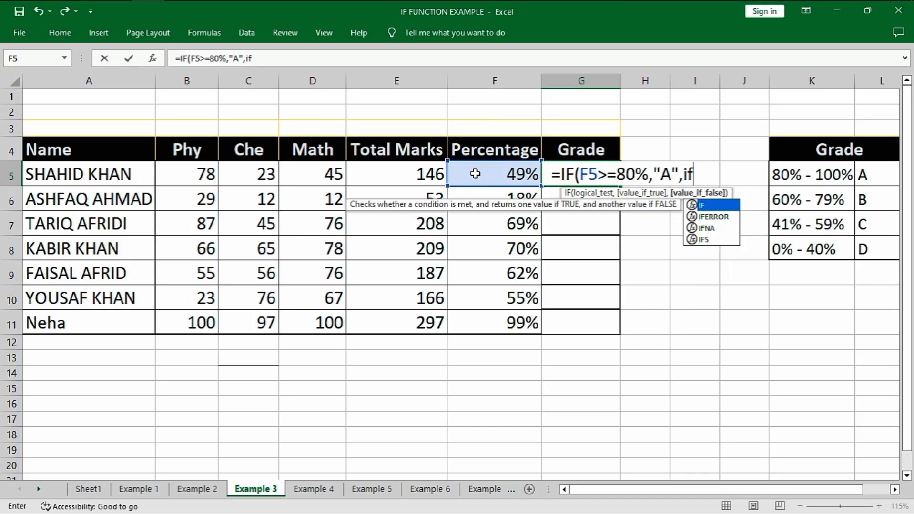
{"action": "left_click", "coordinate": [475, 174]}
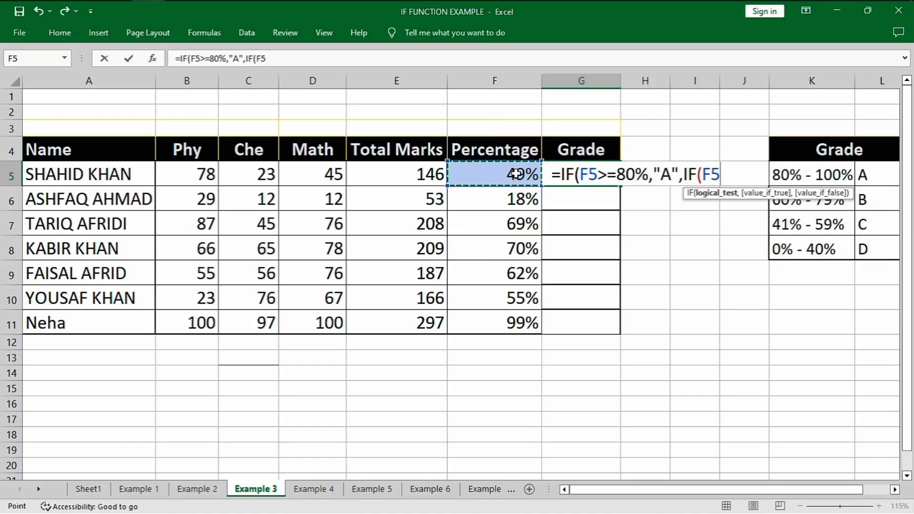
{"action": "type", "text": ">="}
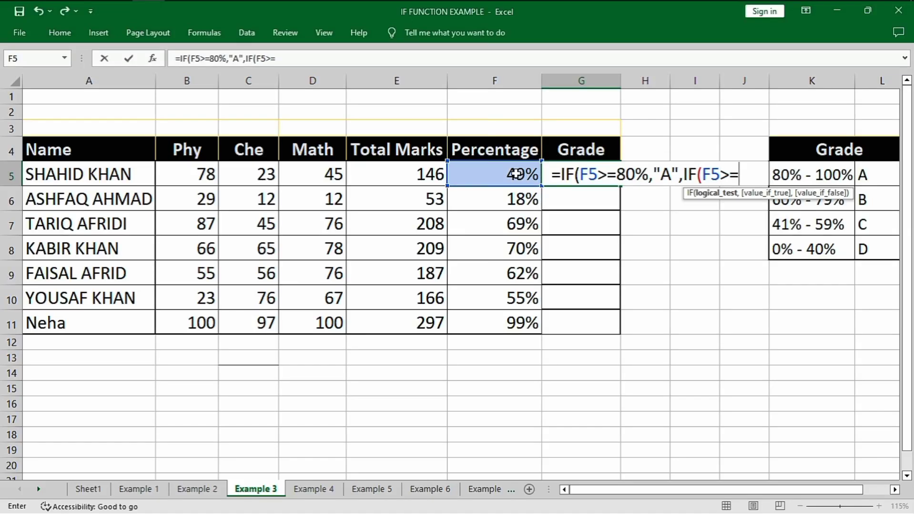
{"action": "type", "text": "60%,"}
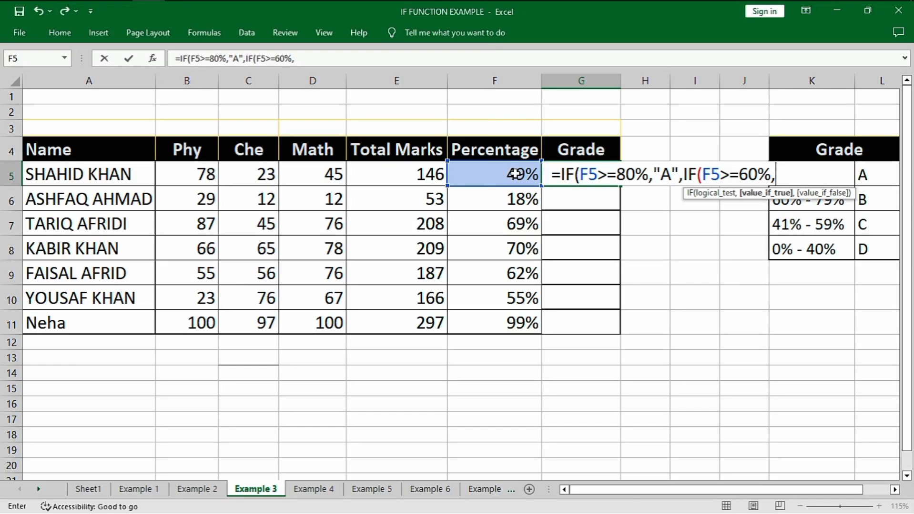
{"action": "type", "text": "\"B\","}
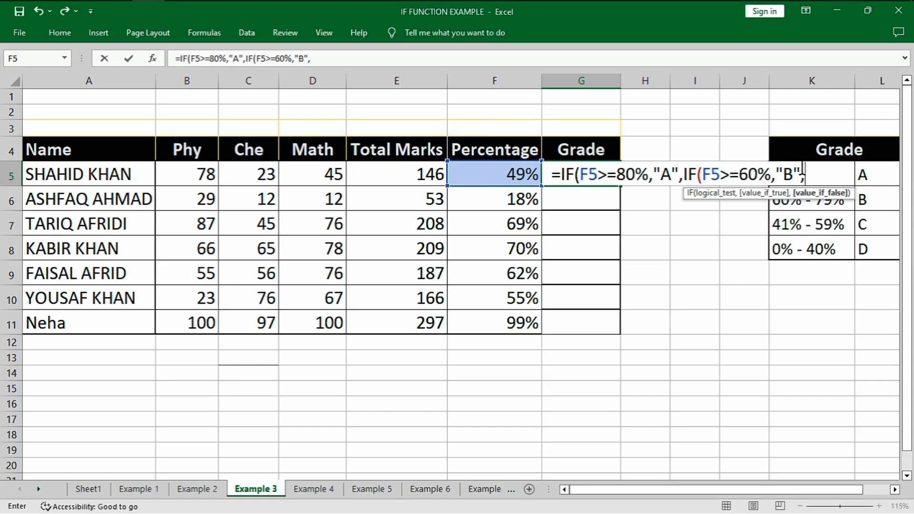
{"action": "type", "text": "IF("}
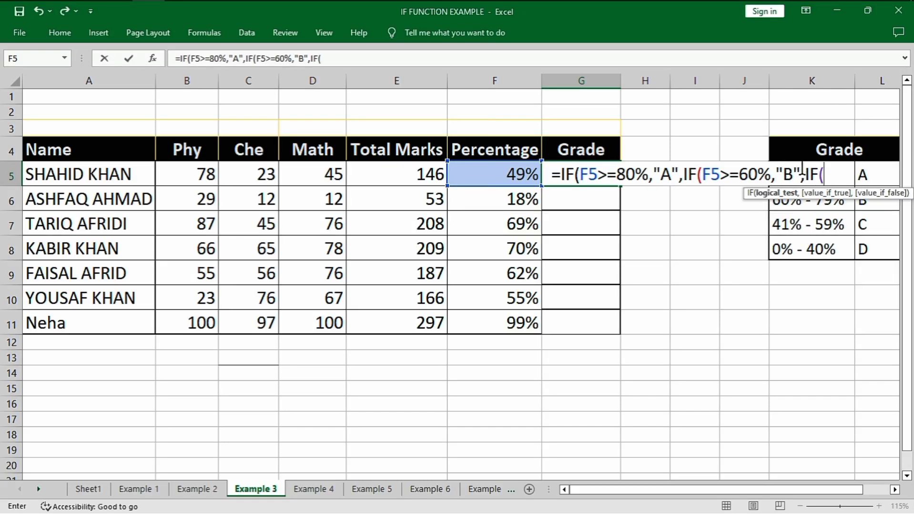
Nest a third IF testing F5>=40% that returns "C" or otherwise "D", and complete the Grade formula
{"action": "left_click", "coordinate": [487, 168]}
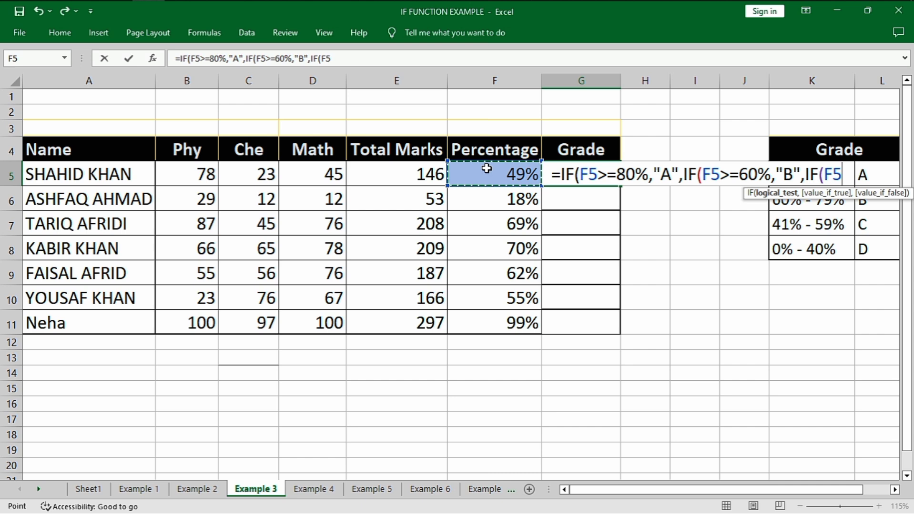
{"action": "type", "text": ">=40%"}
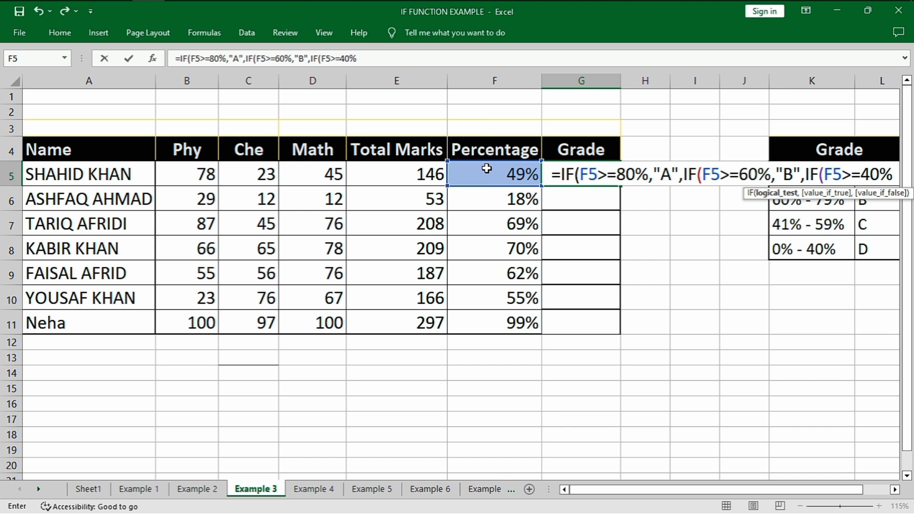
{"action": "type", "text": ",\""}
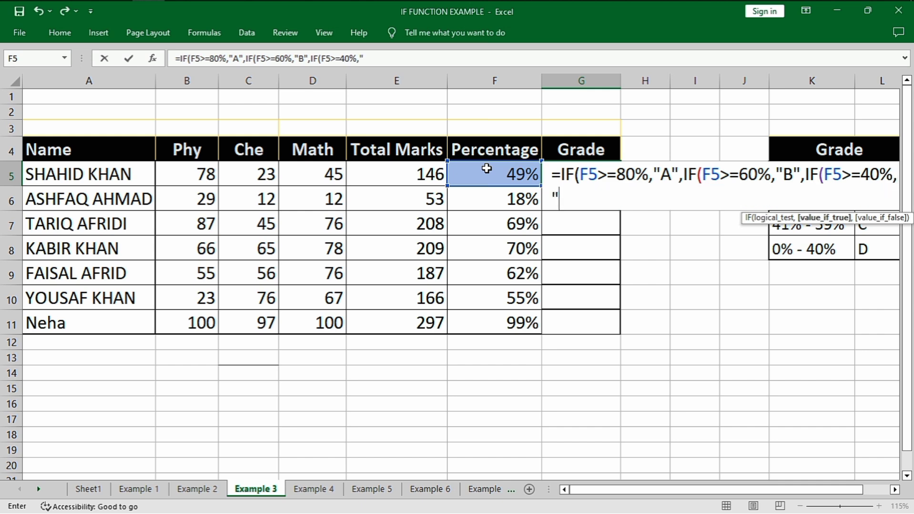
{"action": "type", "text": "C\",\""}
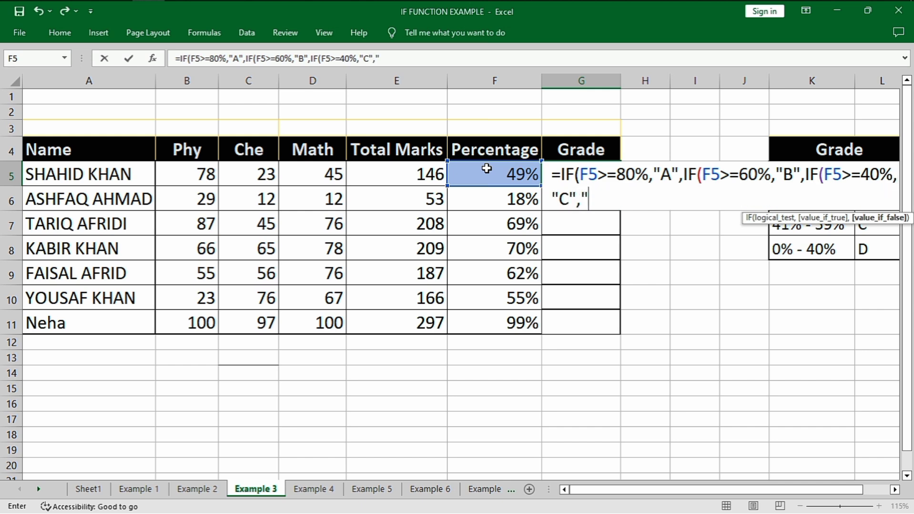
{"action": "type", "text": "D\")"}
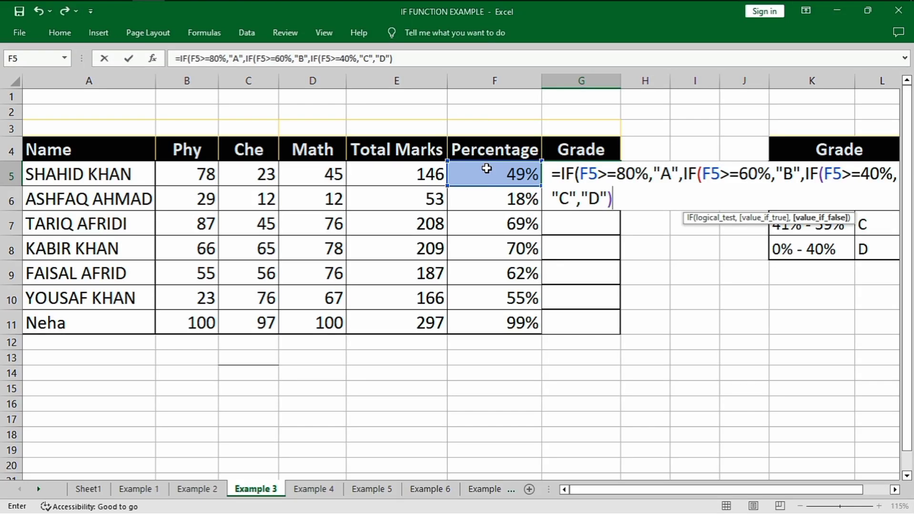
{"action": "type", "text": "))"}
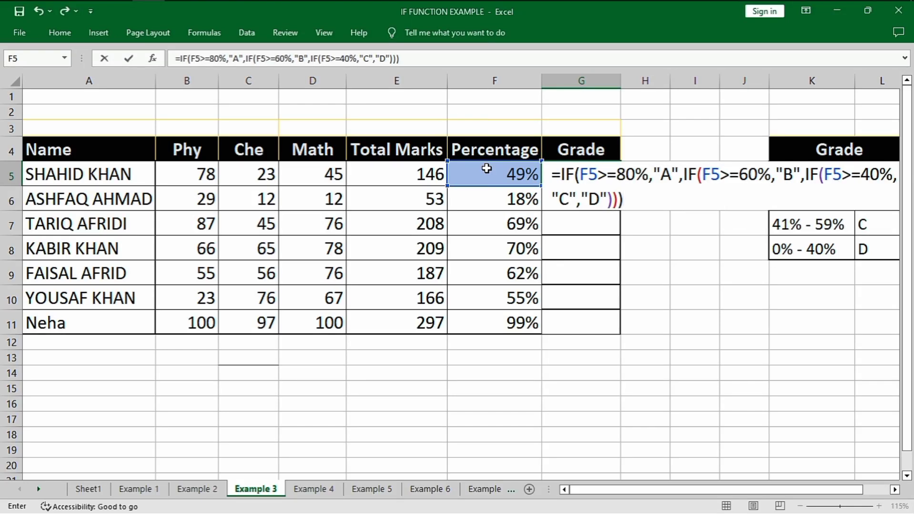
{"action": "key", "text": "Return"}
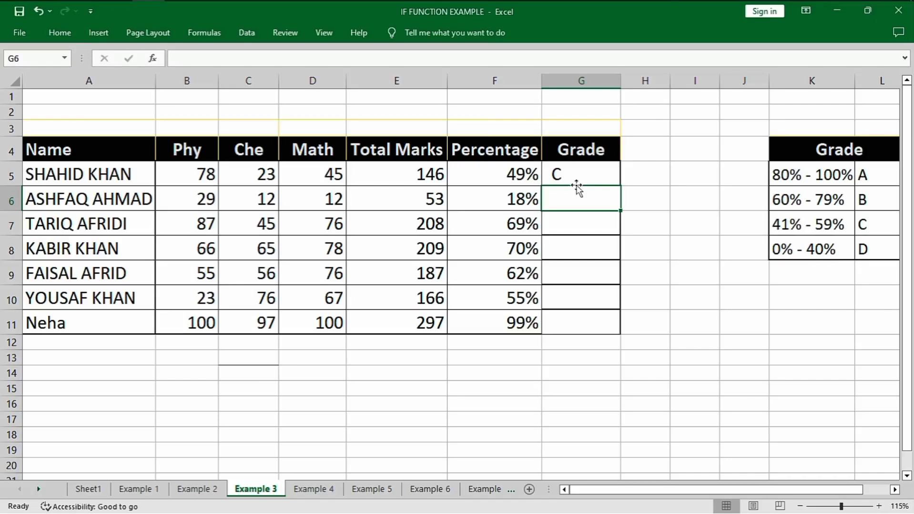
Copy the Grade formula from G5 down through G11 and check the filled grades
{"action": "left_click", "coordinate": [614, 180]}
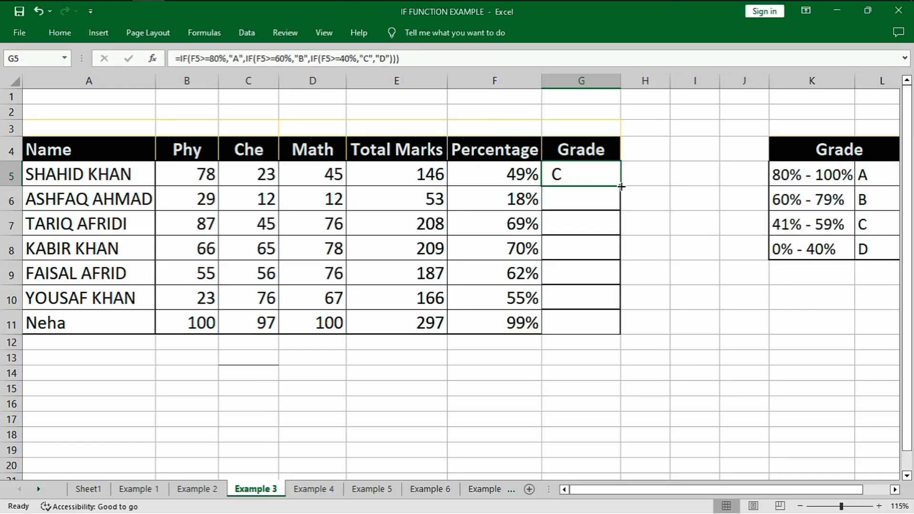
{"action": "double_click", "coordinate": [619, 186]}
{"action": "left_click", "coordinate": [655, 234]}
{"action": "left_click", "coordinate": [570, 201]}
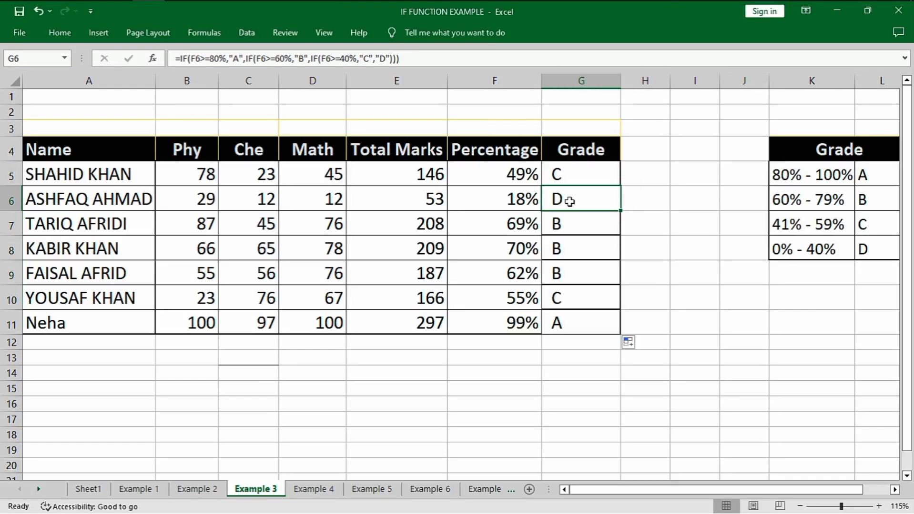
{"action": "left_click", "coordinate": [567, 222]}
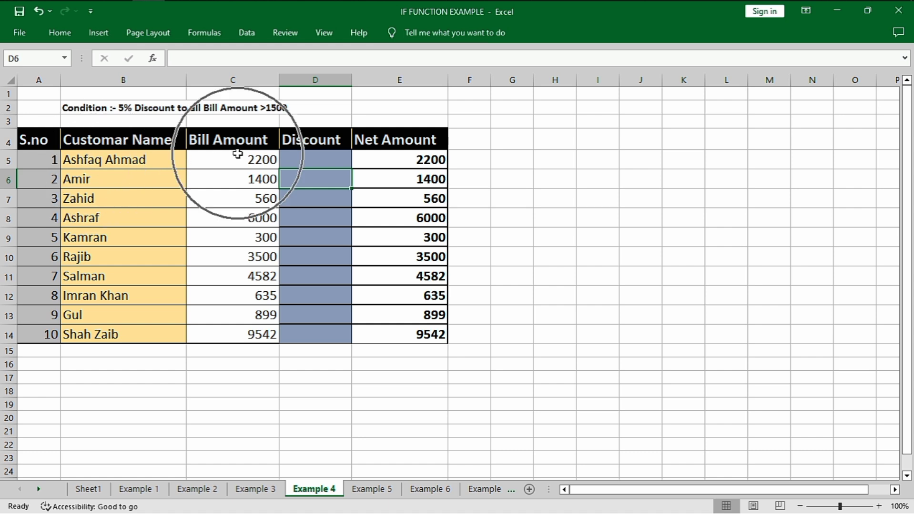
On the Example 4 sheet, start an IF formula in Discount cell D5 with the logical test C5>=1500
{"action": "left_click", "coordinate": [305, 166]}
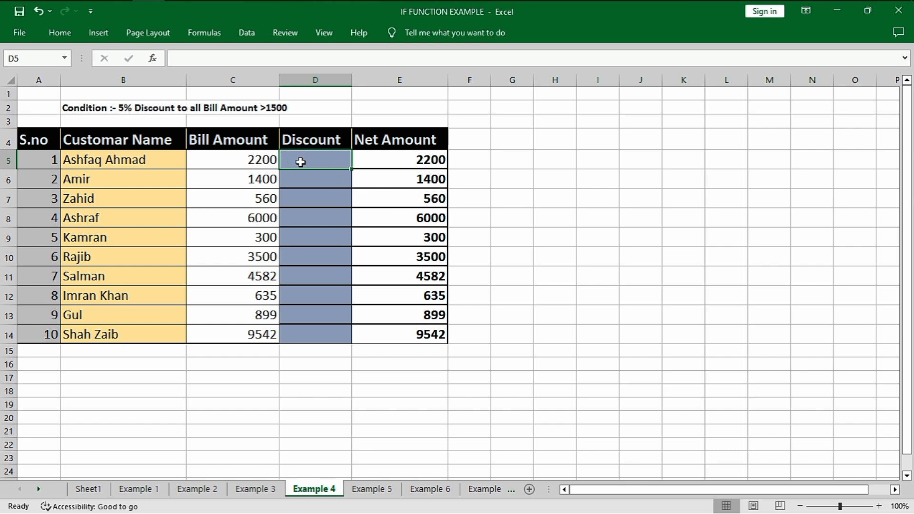
{"action": "type", "text": "=if"}
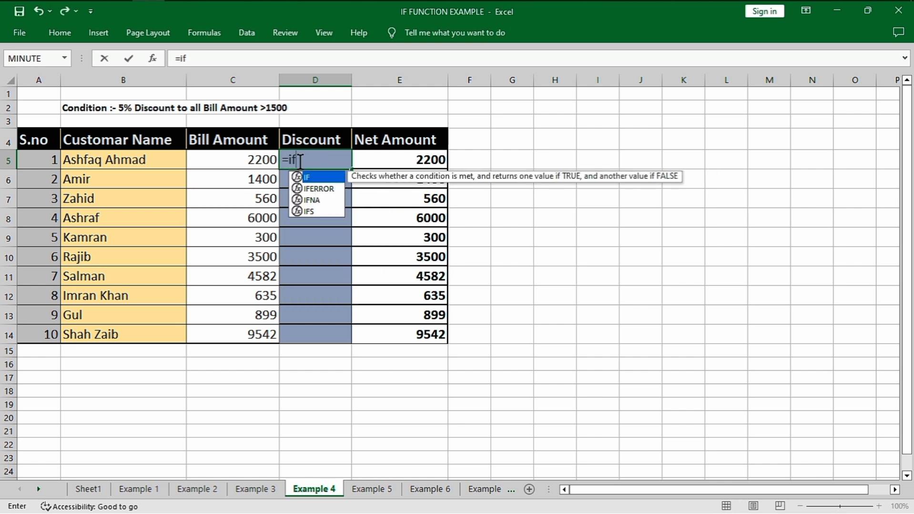
{"action": "key", "text": "Tab"}
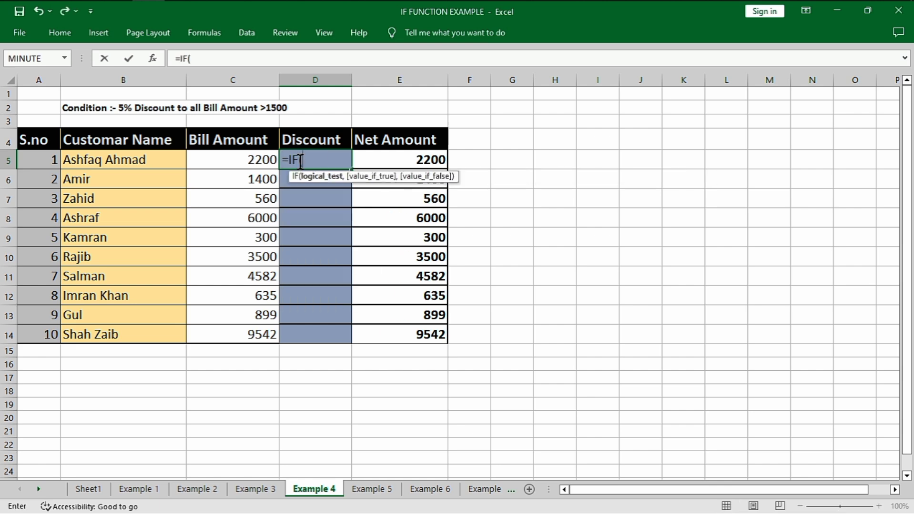
{"action": "left_click", "coordinate": [263, 163]}
{"action": "type", "text": ">"}
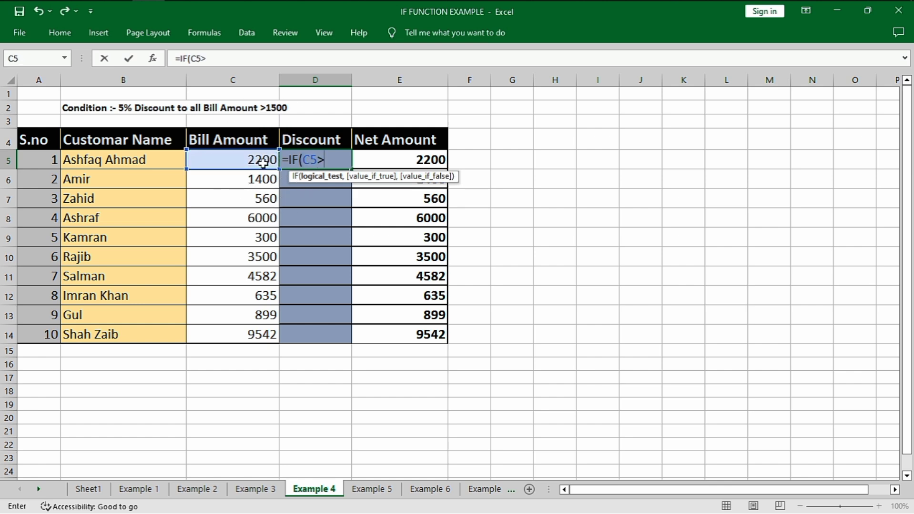
{"action": "type", "text": "=1500,"}
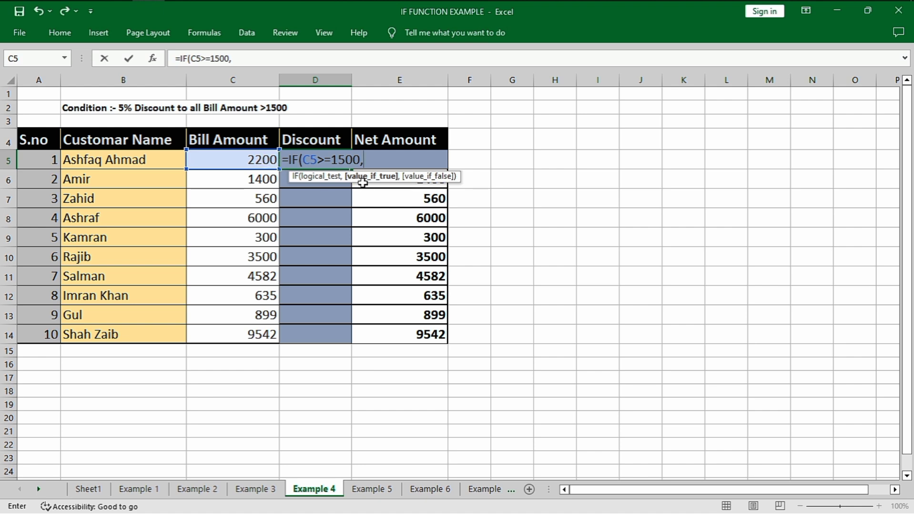
Set the value if true to C5*5% and the value if false to 0, completing the Discount formula
{"action": "left_click", "coordinate": [252, 160]}
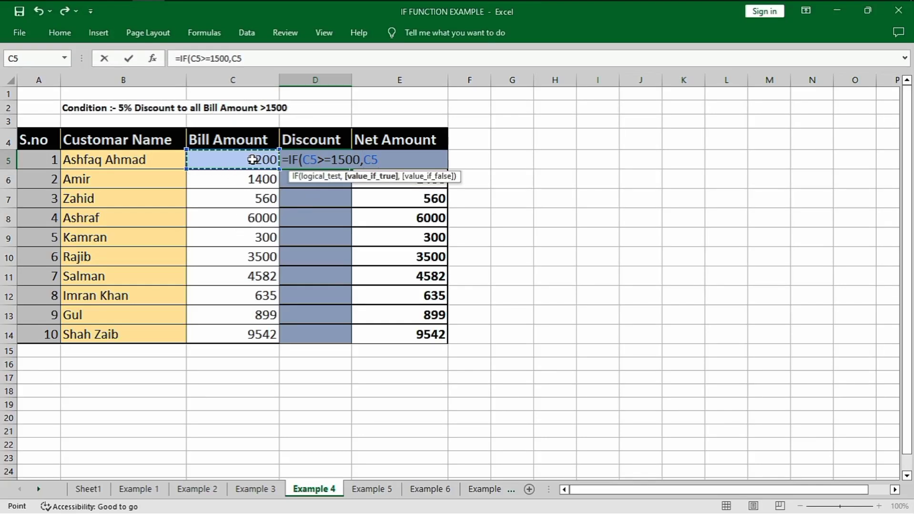
{"action": "type", "text": "*"}
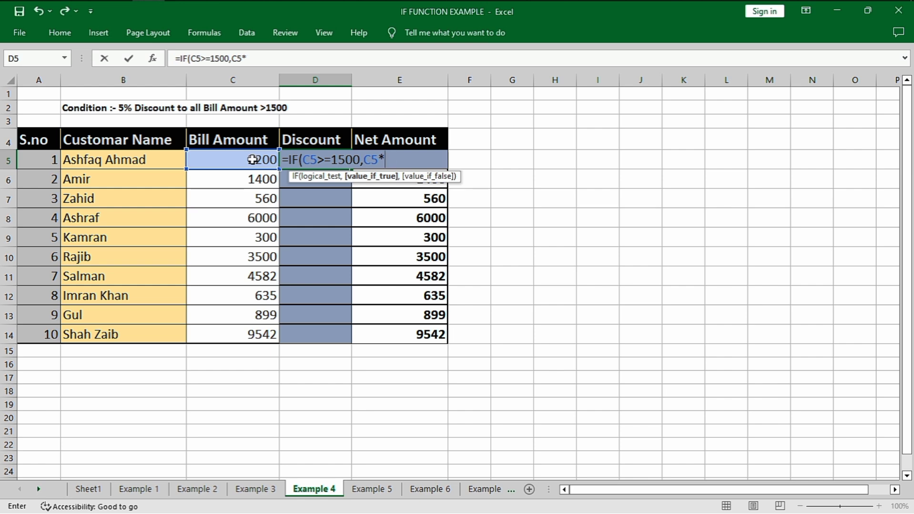
{"action": "type", "text": "5%"}
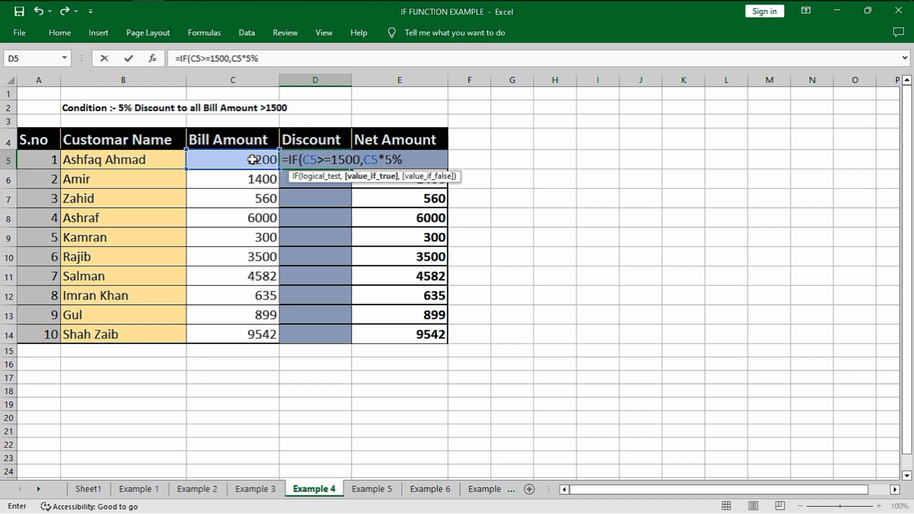
{"action": "type", "text": ",0"}
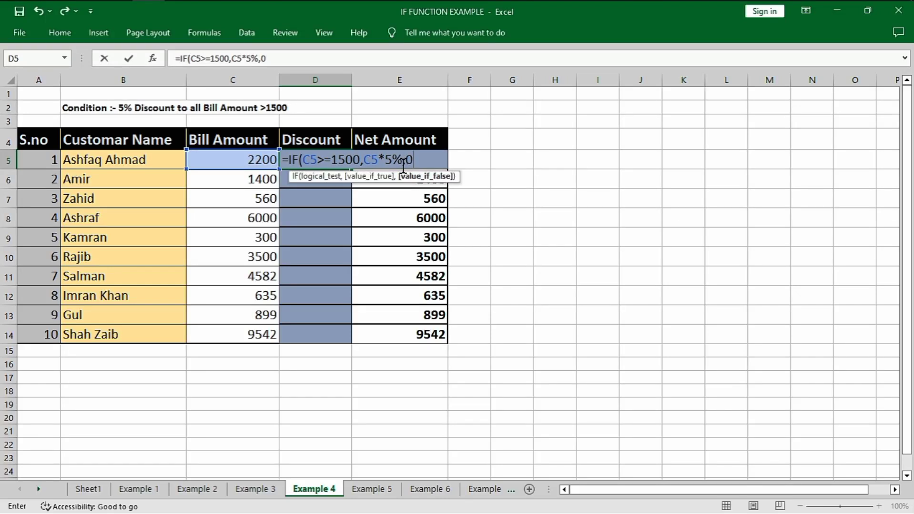
{"action": "type", "text": ")"}
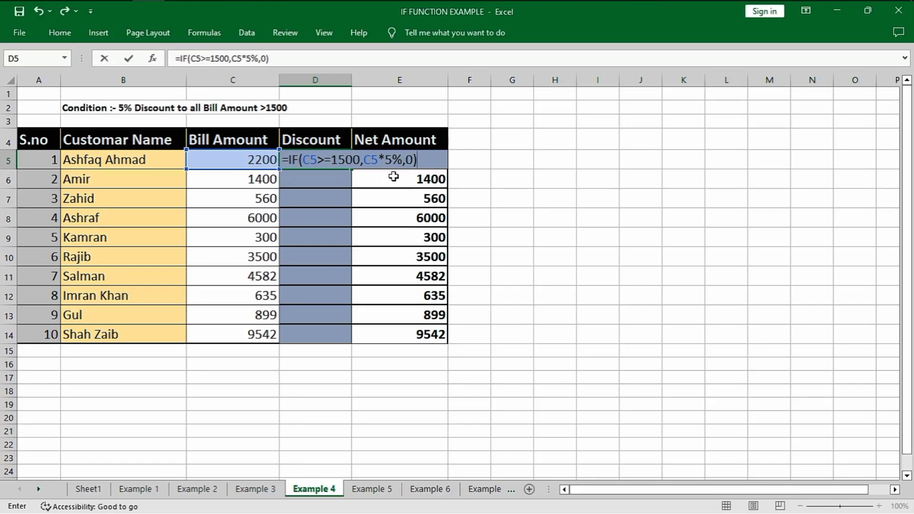
{"action": "key", "text": "Return"}
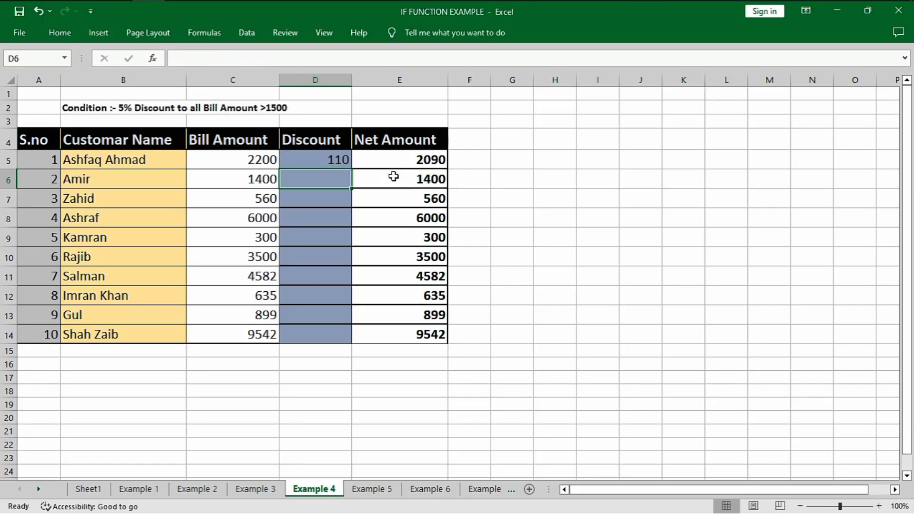
Copy the Discount formula from D5 down through D14
{"action": "left_click", "coordinate": [341, 162]}
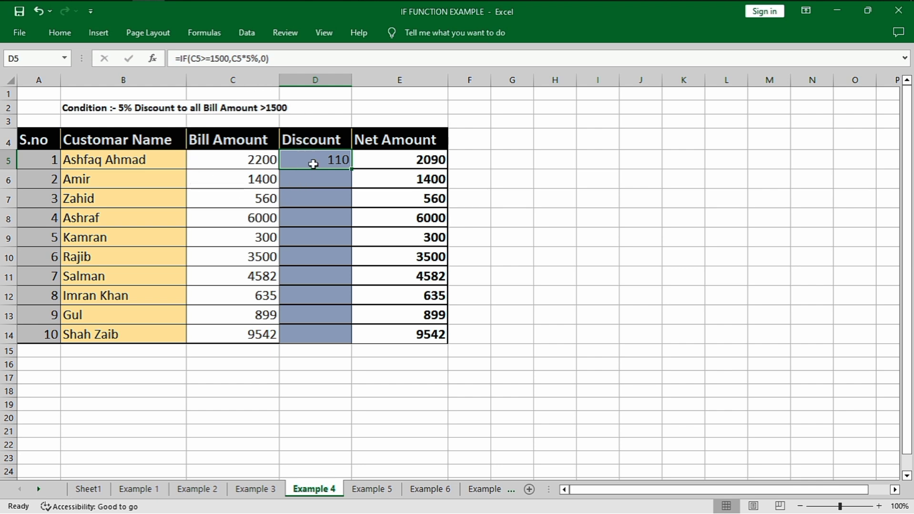
{"action": "double_click", "coordinate": [352, 169]}
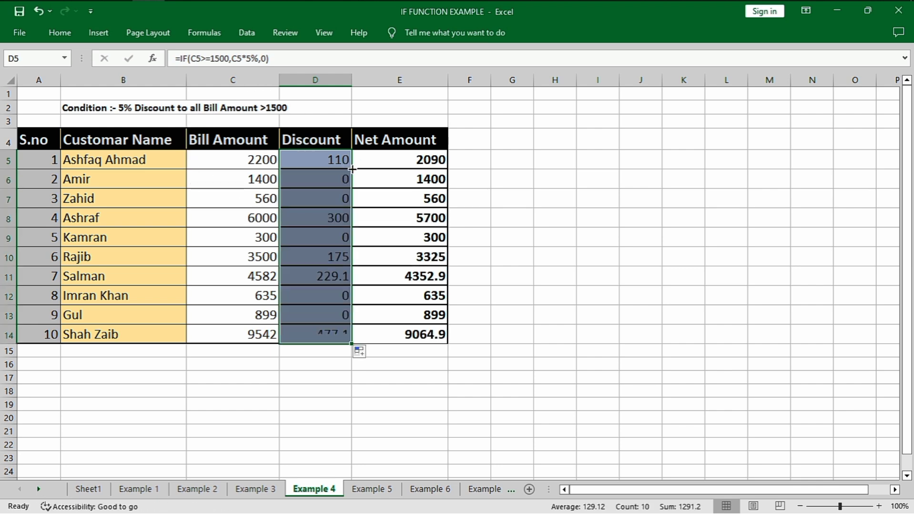
Check the filled Discount values in column D against their bill amounts
{"action": "left_click", "coordinate": [326, 257]}
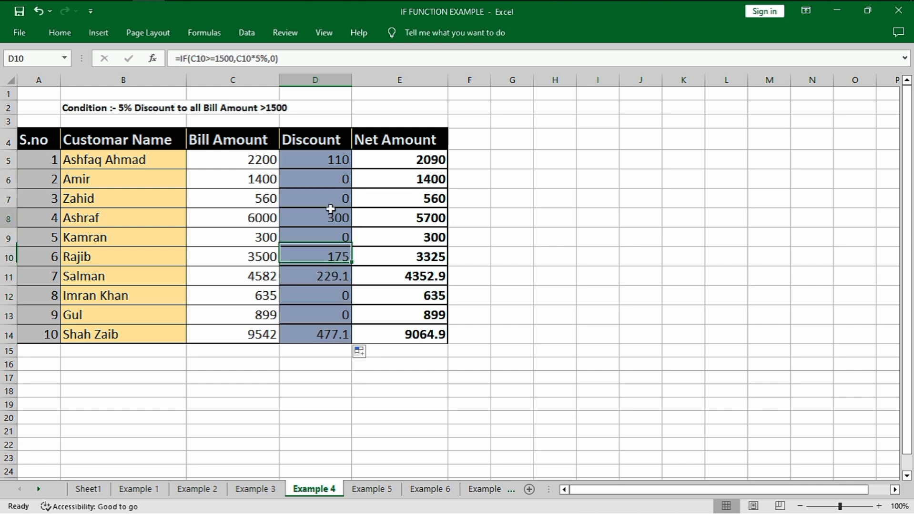
{"action": "left_click", "coordinate": [326, 160]}
{"action": "left_click_drag", "start_coordinate": [320, 181], "coordinate": [318, 197]}
{"action": "left_click_drag", "start_coordinate": [320, 293], "coordinate": [322, 314]}
{"action": "left_click", "coordinate": [337, 303]}
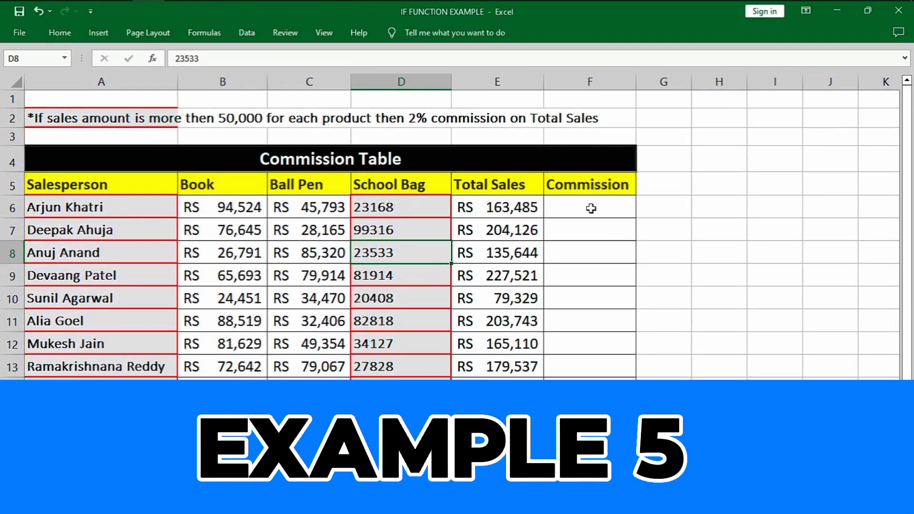
On the Example 5 sheet, examine row 6's product sales, Total Sales formula and empty Commission cell against the commission condition
{"action": "left_click", "coordinate": [589, 208]}
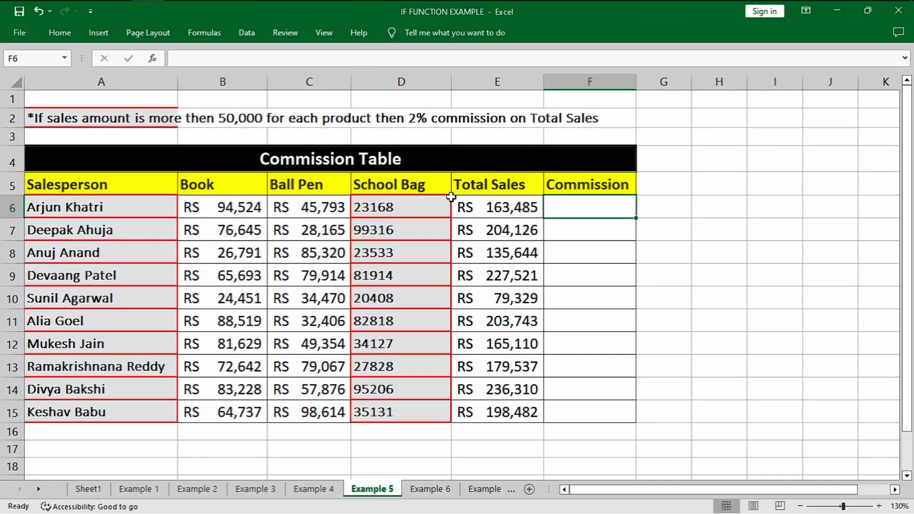
{"action": "left_click", "coordinate": [453, 200]}
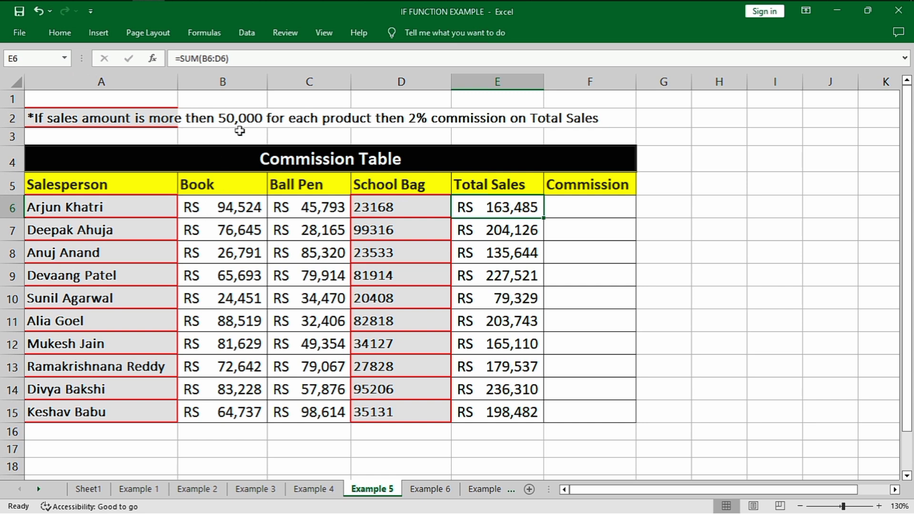
{"action": "left_click_drag", "start_coordinate": [231, 209], "coordinate": [362, 208]}
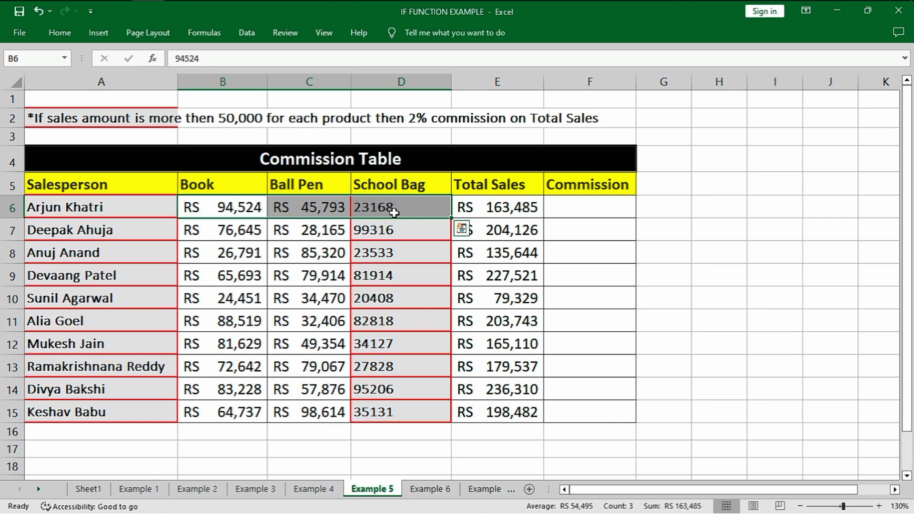
{"action": "left_click", "coordinate": [485, 207]}
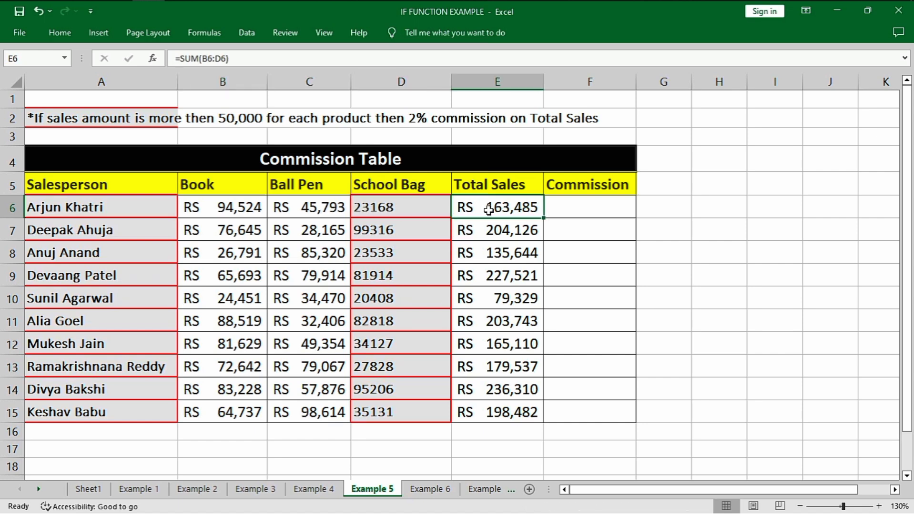
{"action": "left_click", "coordinate": [605, 207]}
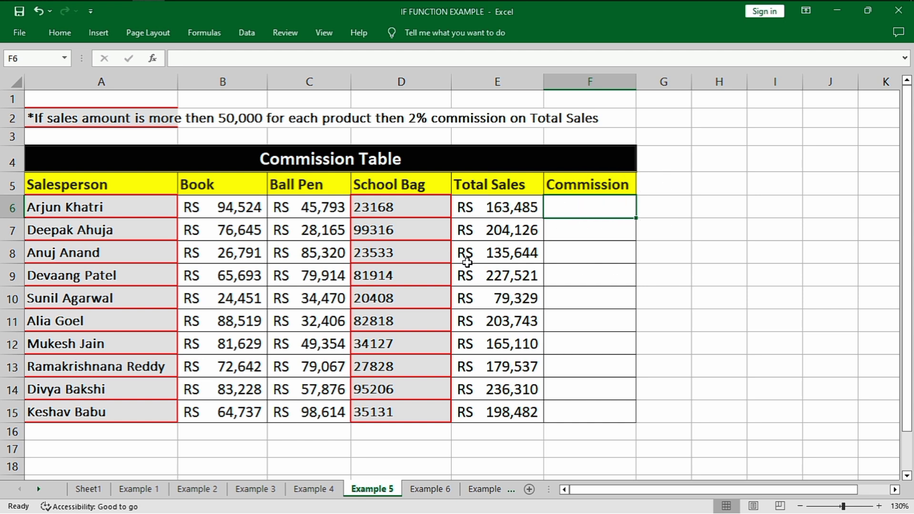
{"action": "left_click_drag", "start_coordinate": [245, 211], "coordinate": [424, 224]}
{"action": "left_click", "coordinate": [497, 210]}
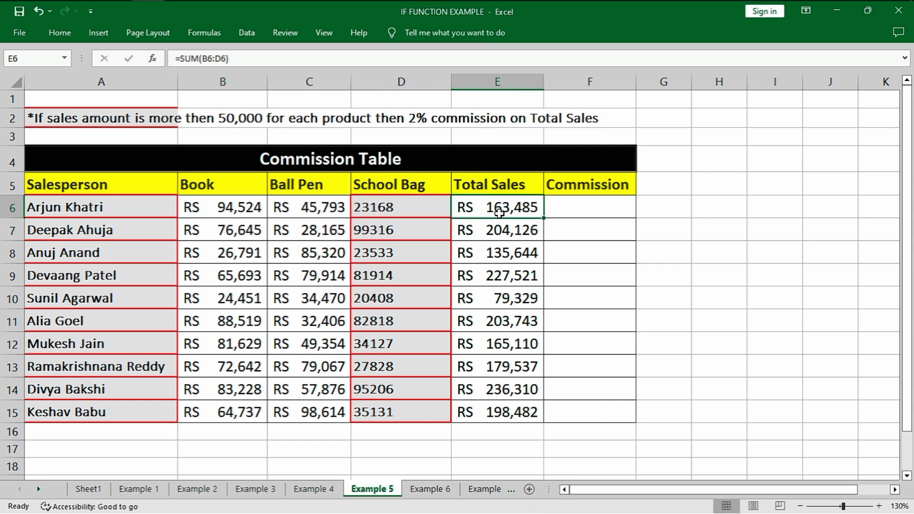
Start an IF formula in Commission cell F6 with a nested AND whose first condition is B6>=50000
{"action": "left_click", "coordinate": [556, 206]}
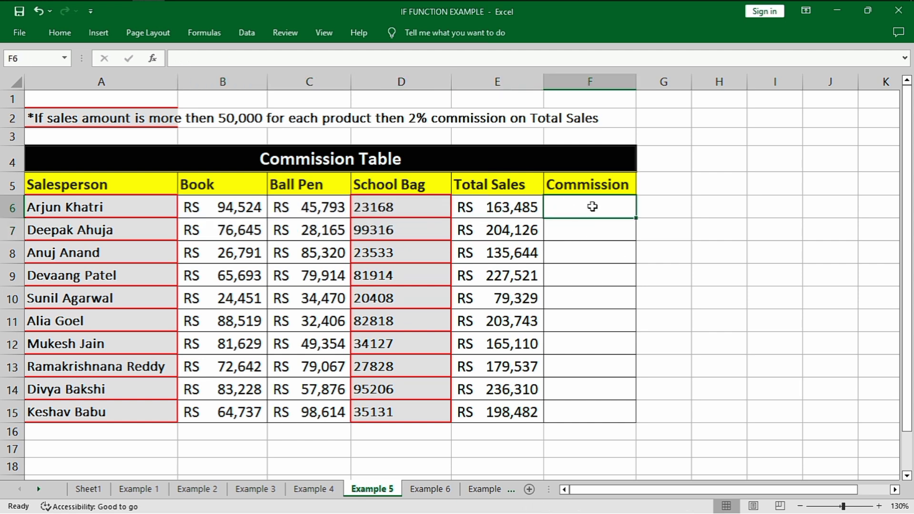
{"action": "type", "text": "=IF("}
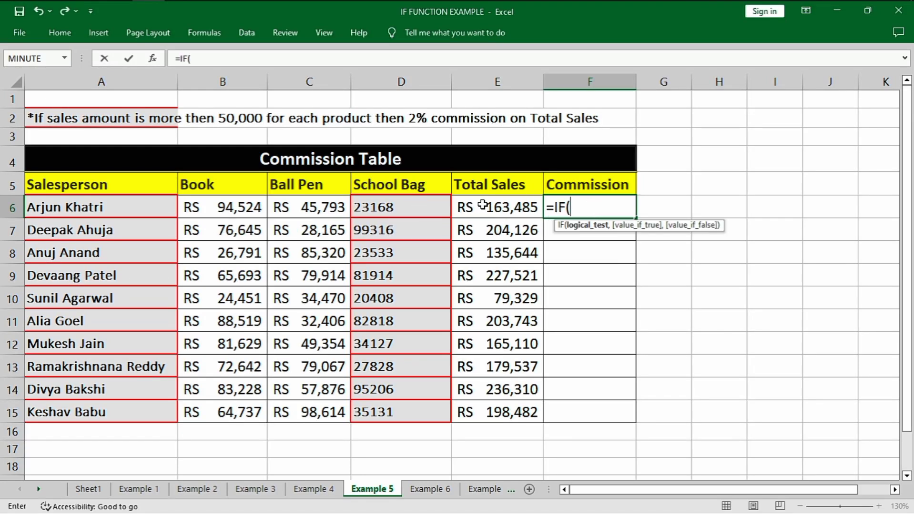
{"action": "type", "text": "and"}
{"action": "key", "text": "Tab"}
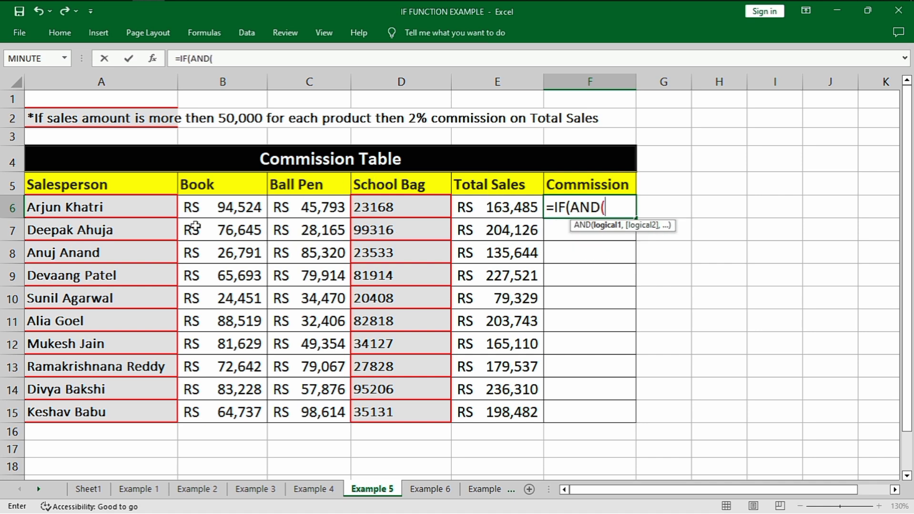
{"action": "left_click", "coordinate": [212, 210]}
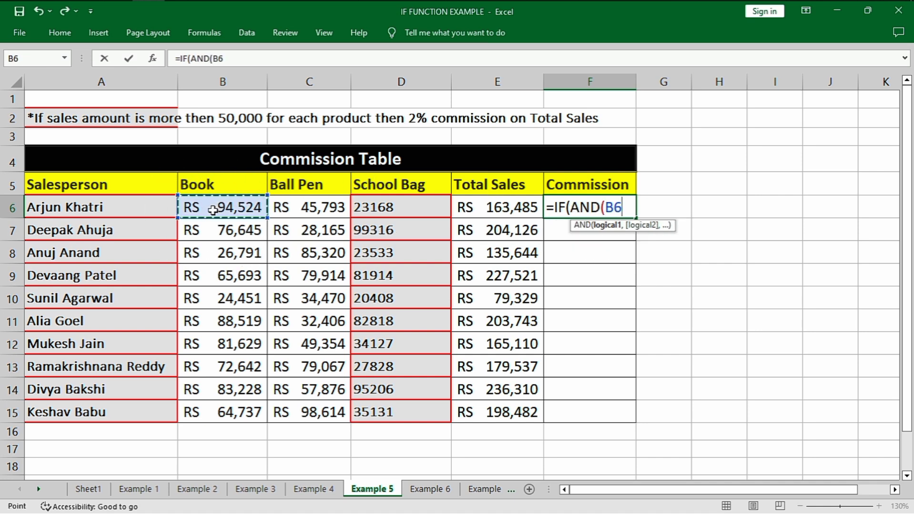
{"action": "type", "text": ">=5000"}
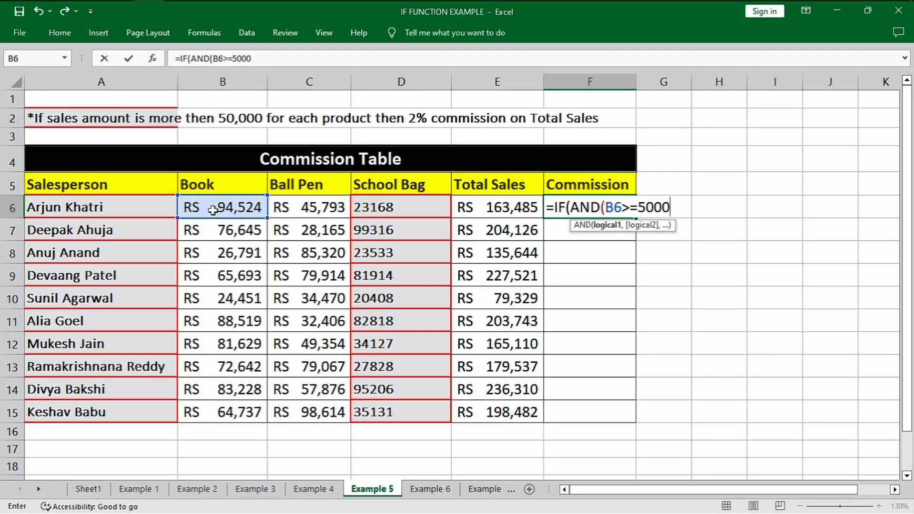
{"action": "type", "text": "0,"}
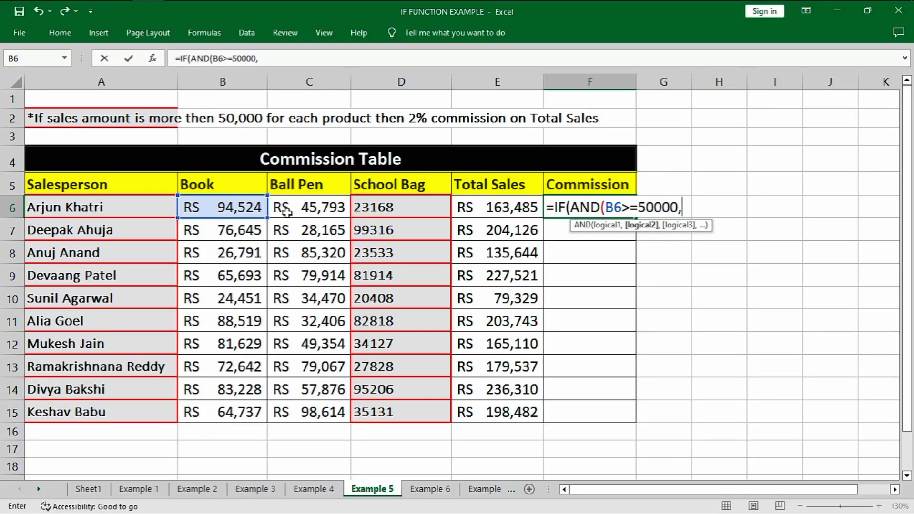
Add the conditions C6>=50000 and D6>=50000 to the AND test and close it
{"action": "left_click", "coordinate": [292, 206]}
{"action": "type", "text": ">="}
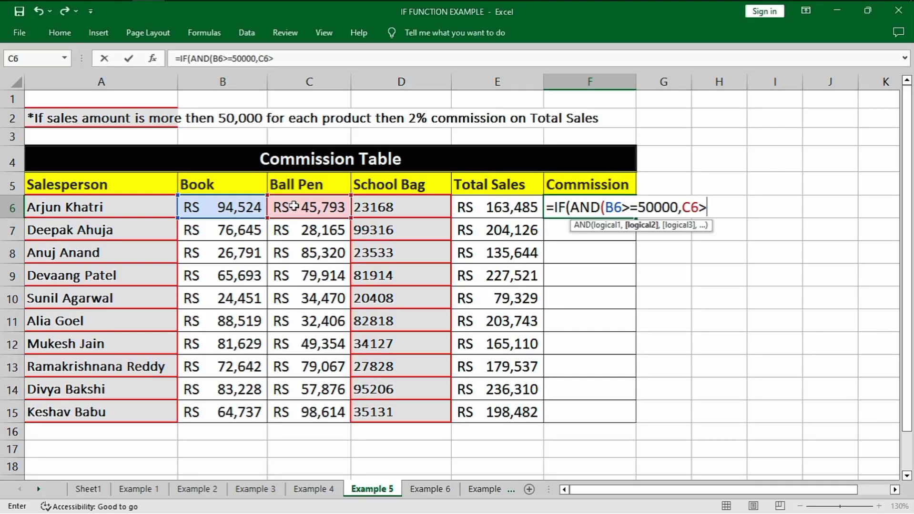
{"action": "type", "text": "5000"}
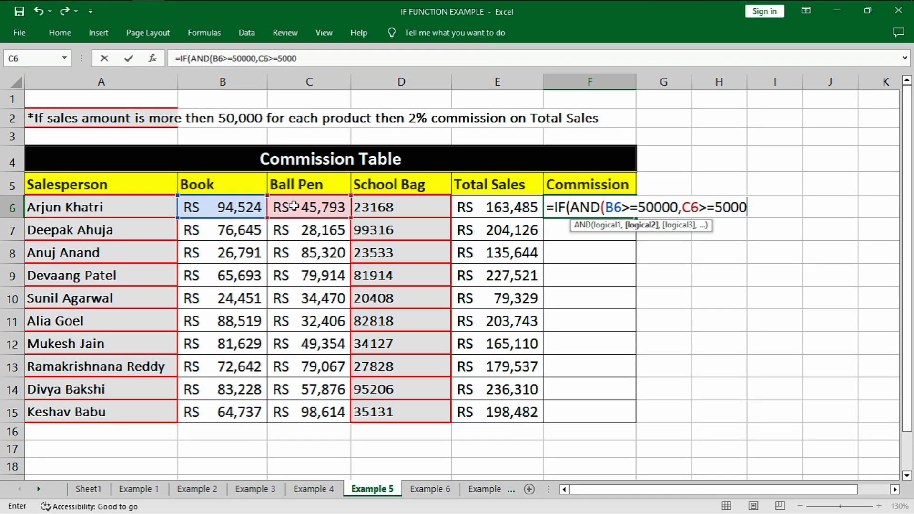
{"action": "type", "text": "0,"}
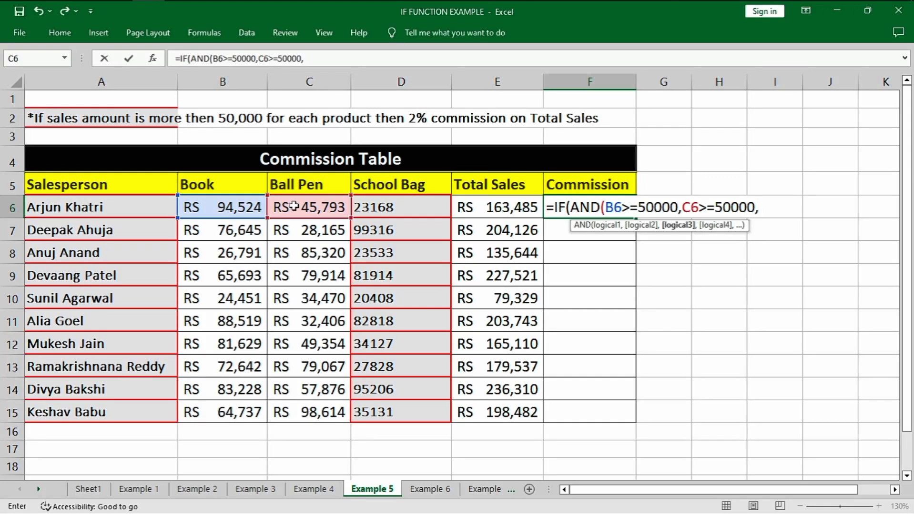
{"action": "left_click", "coordinate": [397, 214]}
{"action": "type", "text": ">=50000),"}
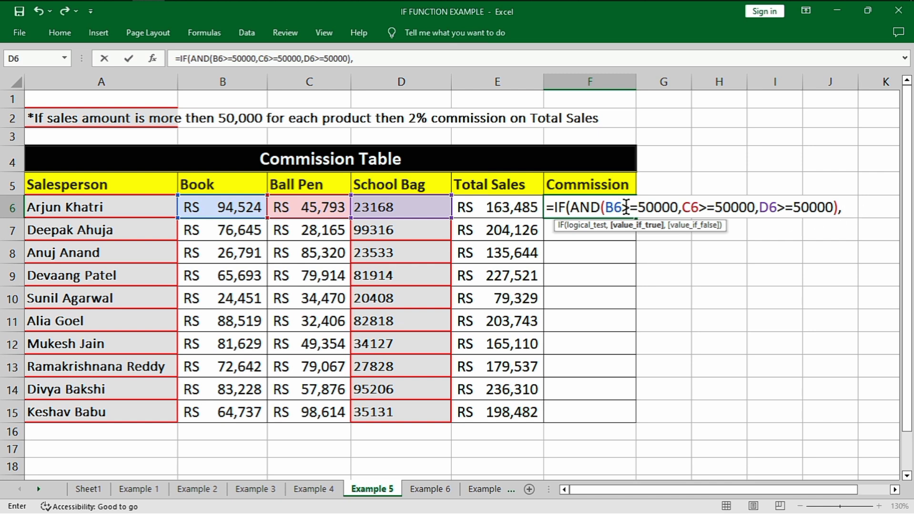
Set the value if true to E6*2% and the value if false to 0, completing the Commission formula
{"action": "left_click", "coordinate": [498, 208]}
{"action": "type", "text": "*2%,0"}
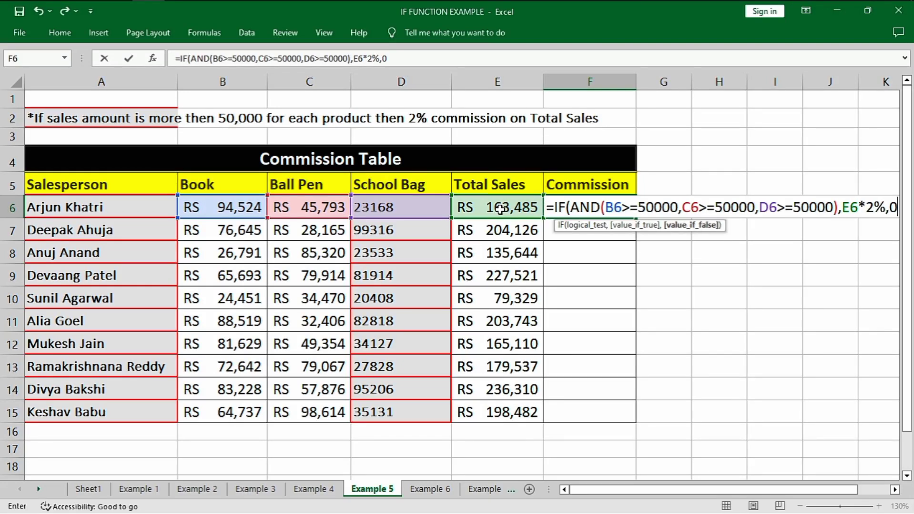
{"action": "type", "text": ")"}
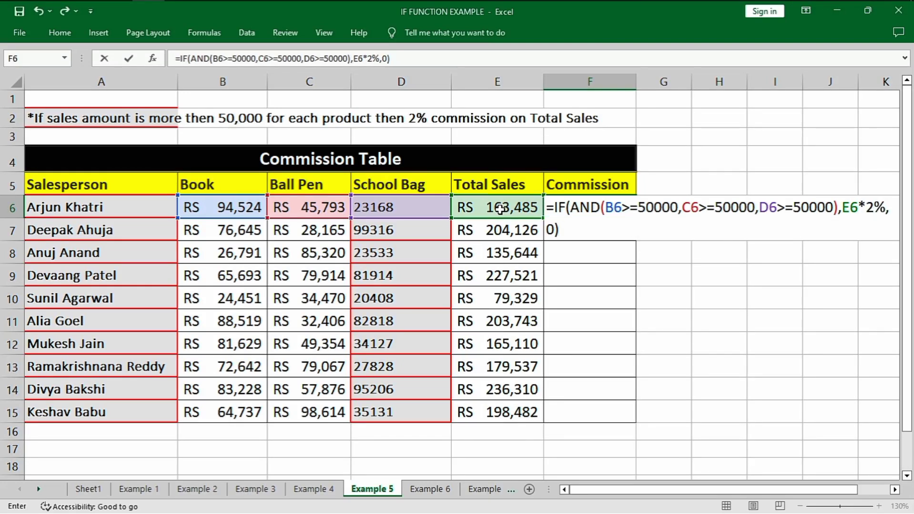
{"action": "key", "text": "Return"}
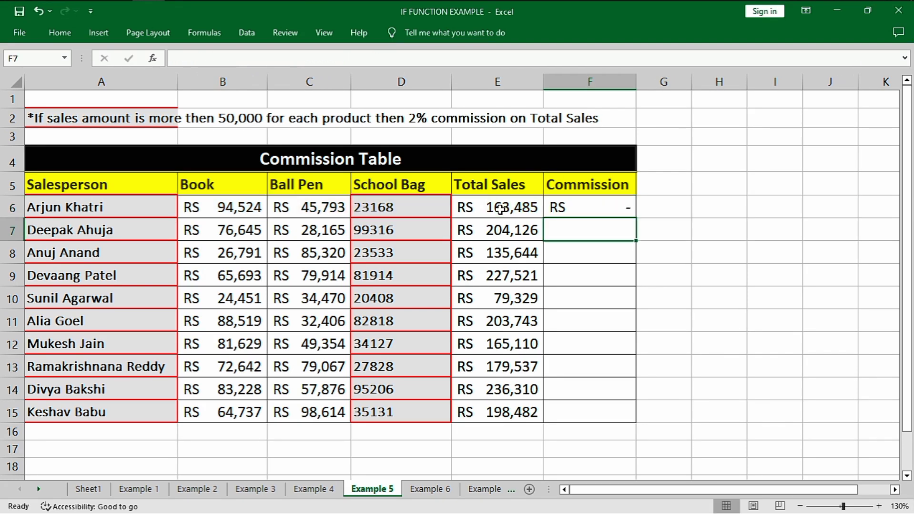
Compare the commission in F6 with the Ball Pen and School Bag sales in C6 and D6
{"action": "left_click", "coordinate": [568, 209]}
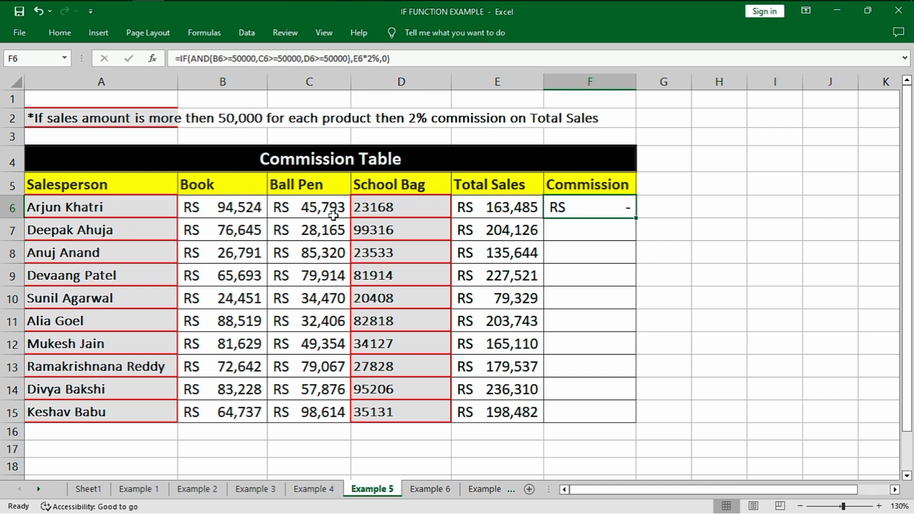
{"action": "left_click", "coordinate": [309, 209]}
{"action": "left_click", "coordinate": [369, 206]}
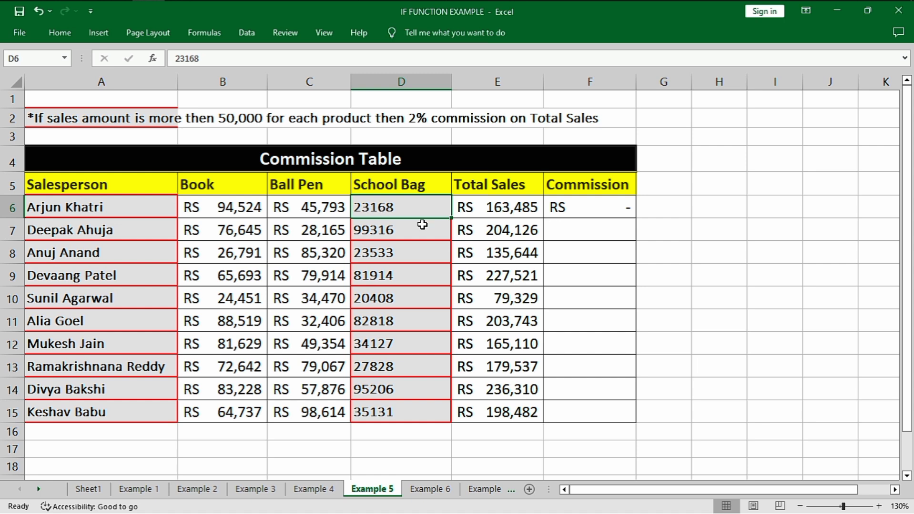
Copy the Commission formula from F6 down through F15 and check the filled commissions
{"action": "left_click", "coordinate": [565, 211]}
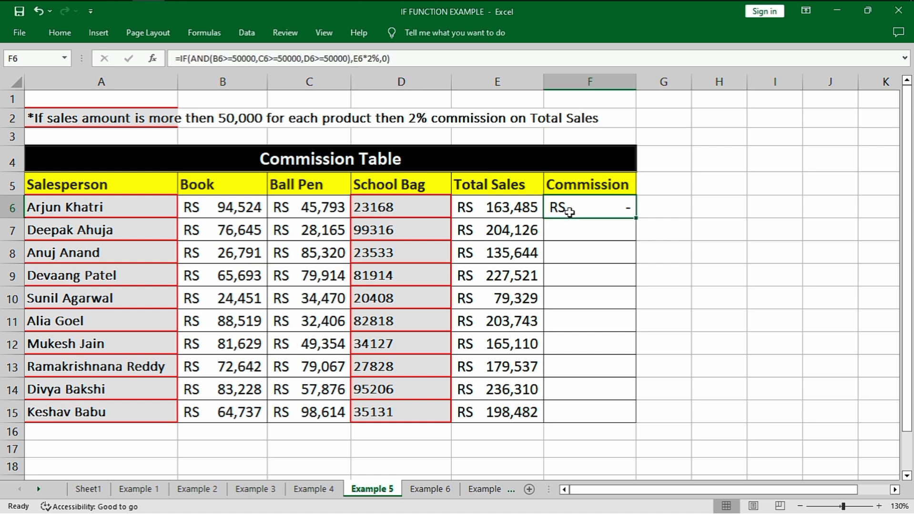
{"action": "double_click", "coordinate": [636, 217]}
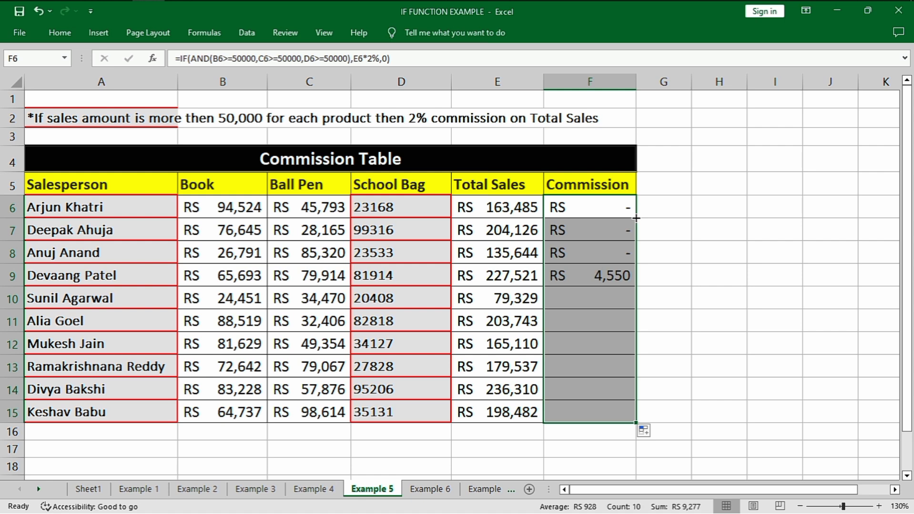
{"action": "left_click", "coordinate": [678, 268]}
{"action": "left_click", "coordinate": [614, 278]}
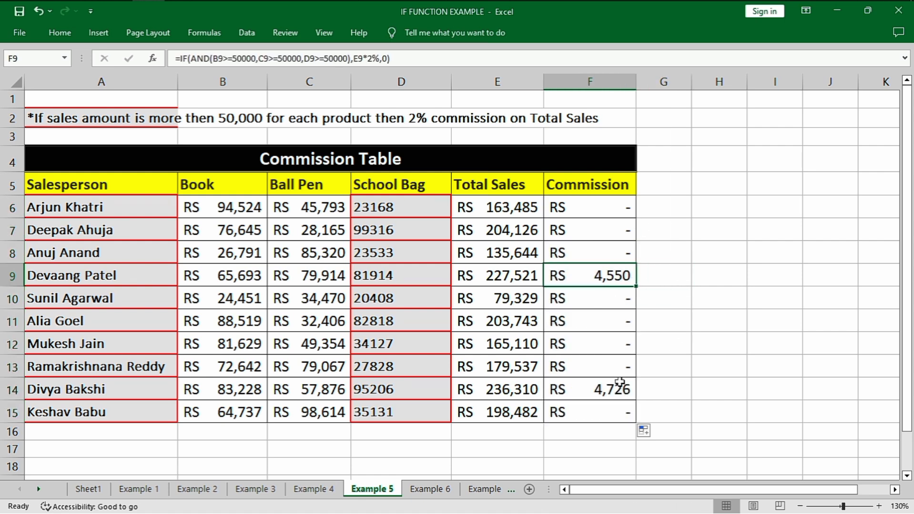
{"action": "left_click", "coordinate": [616, 392]}
{"action": "left_click", "coordinate": [592, 286]}
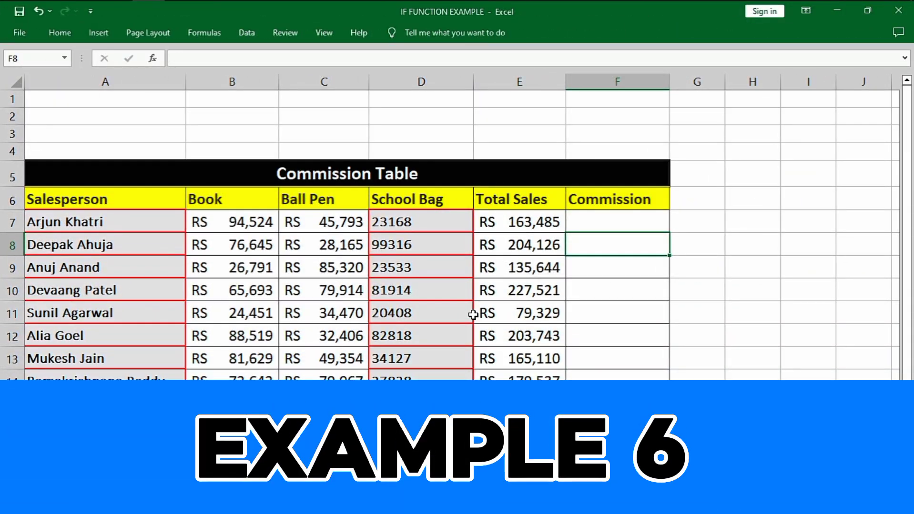
On the Example 6 sheet, examine row 7's product sales in B7:D7 and the Total Sales formula in E7
{"action": "scroll", "coordinate": [477, 315], "scroll_direction": "down", "scroll_amount": 1}
{"action": "left_click", "coordinate": [597, 172]}
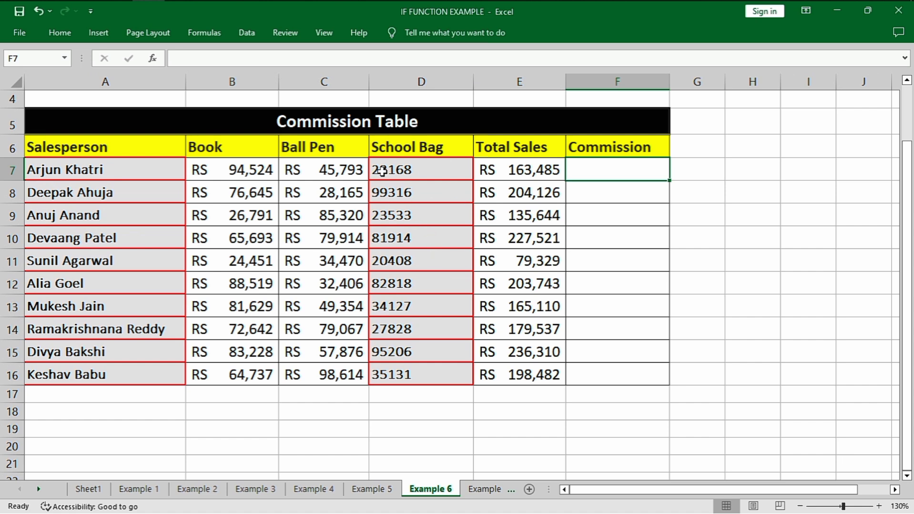
{"action": "left_click_drag", "start_coordinate": [211, 175], "coordinate": [381, 171]}
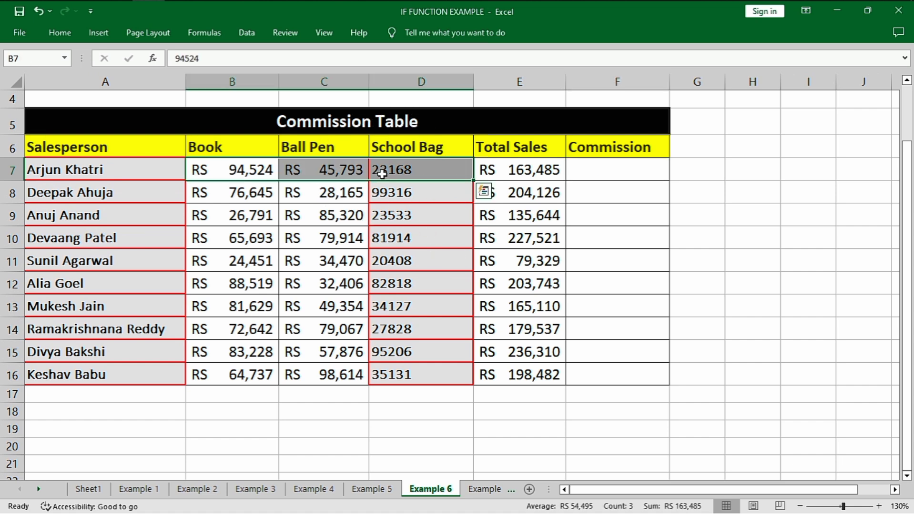
{"action": "key", "text": "ctrl+q"}
{"action": "left_click", "coordinate": [446, 166]}
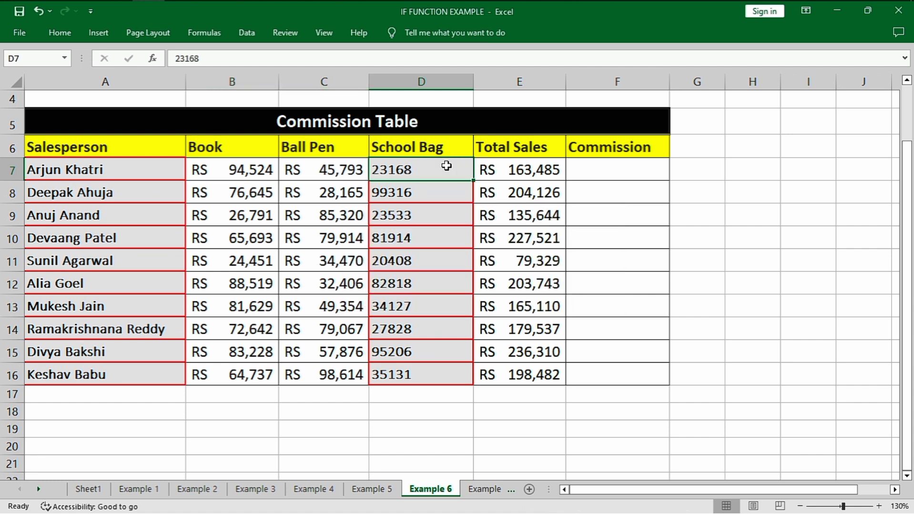
{"action": "left_click", "coordinate": [538, 170]}
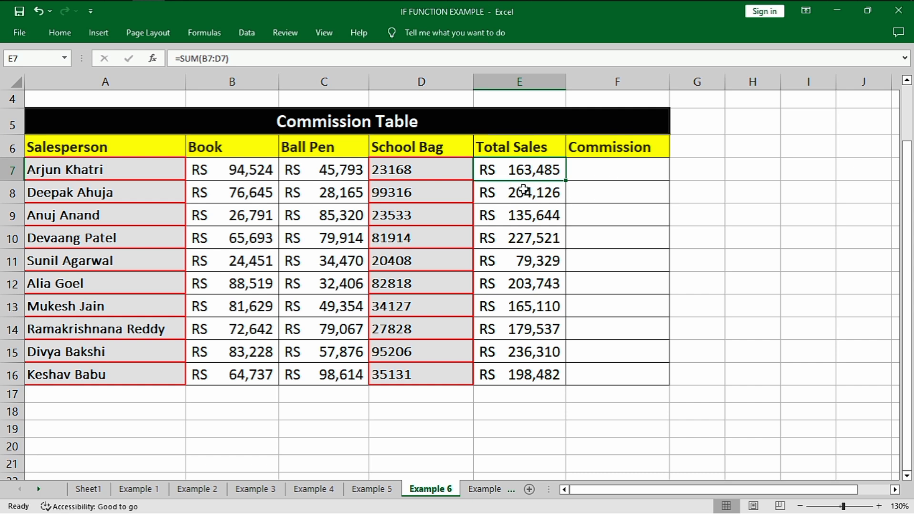
In Commission cell F7, start an IF formula with an OR test whose first condition is B7>=50000
{"action": "left_click", "coordinate": [612, 174]}
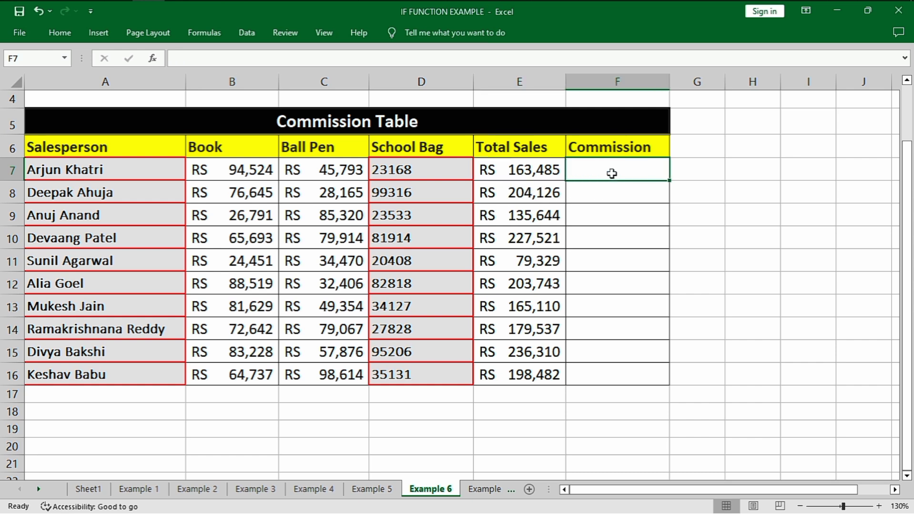
{"action": "type", "text": "="}
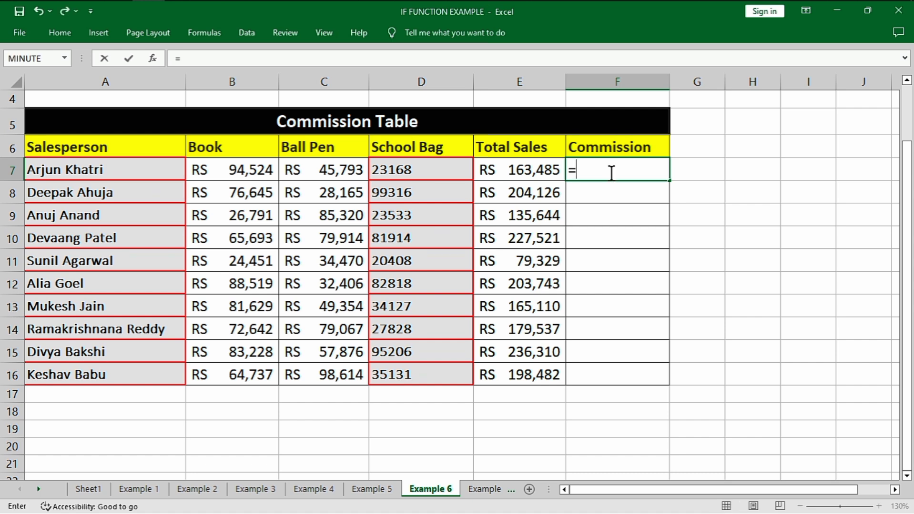
{"action": "type", "text": "if"}
{"action": "key", "text": "Tab"}
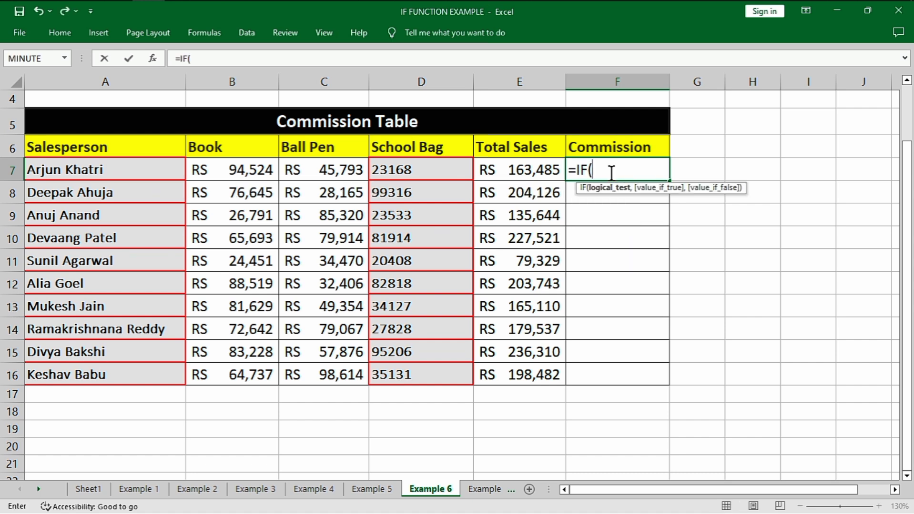
{"action": "type", "text": "or"}
{"action": "key", "text": "Tab"}
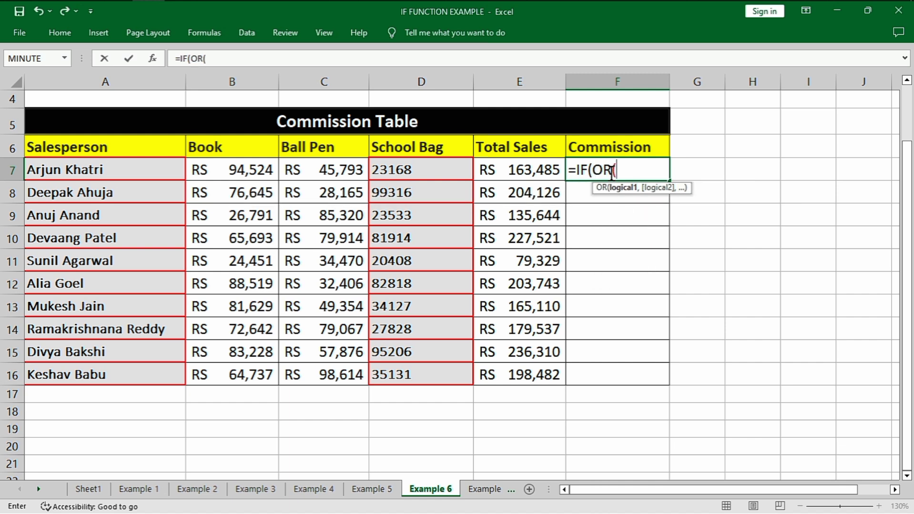
{"action": "left_click", "coordinate": [232, 169]}
{"action": "type", "text": ">"}
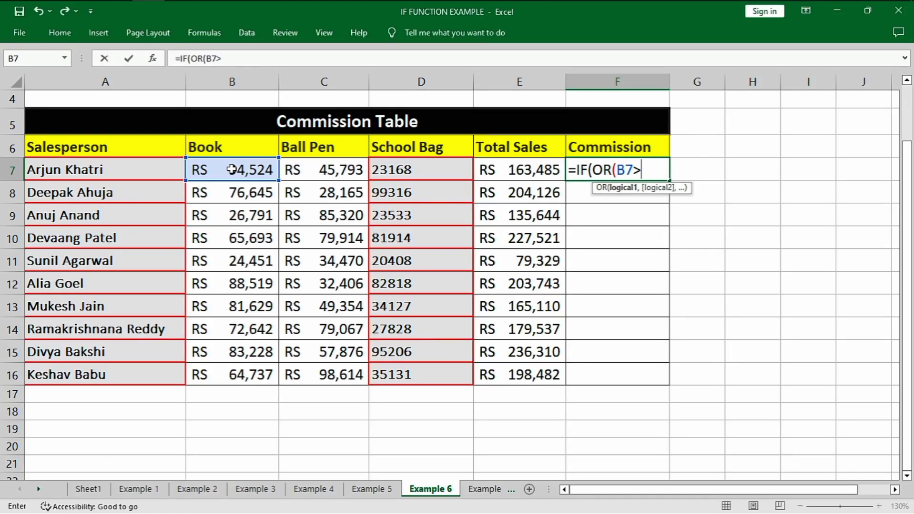
{"action": "type", "text": "=5000"}
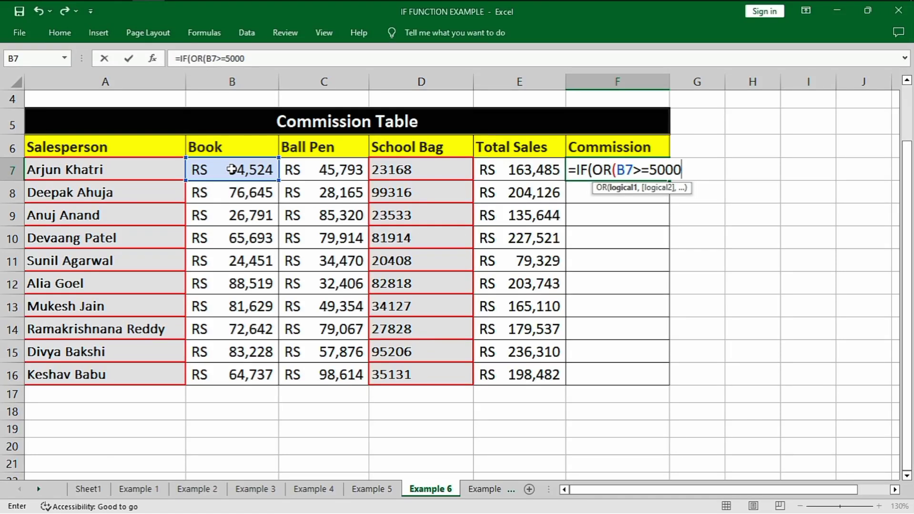
{"action": "type", "text": "0,"}
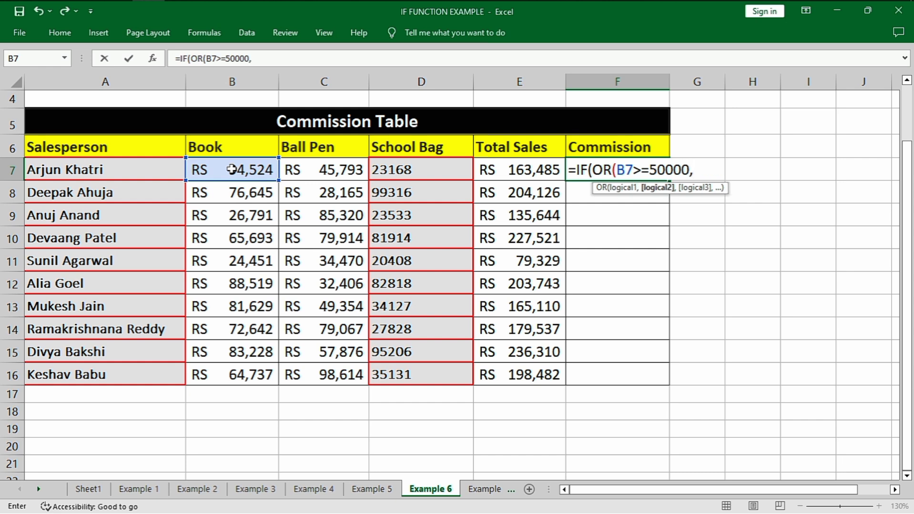
Add the conditions C7>=50000 and D7>=50000 to the OR test and close it
{"action": "left_click", "coordinate": [326, 170]}
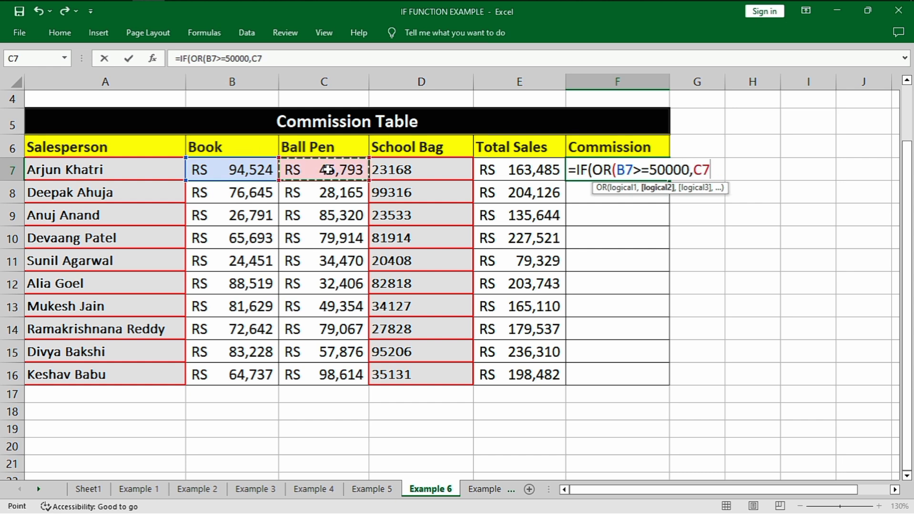
{"action": "type", "text": ">=500"}
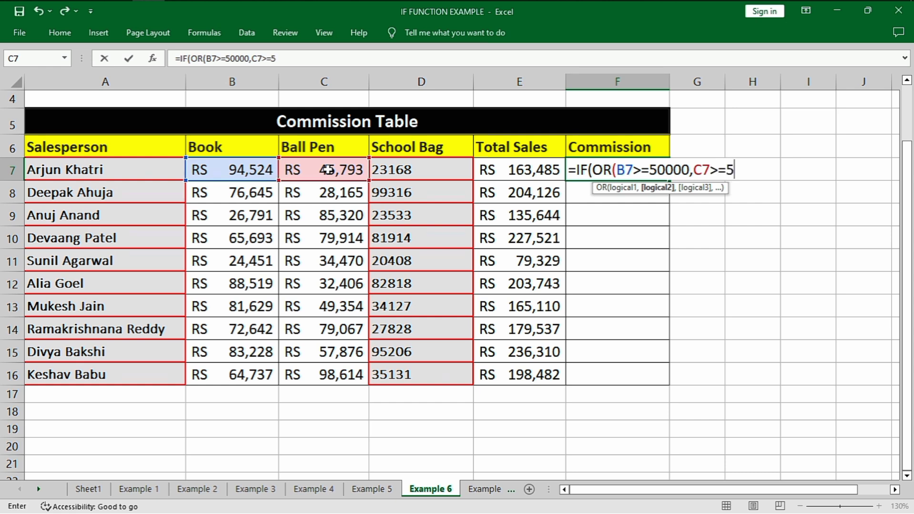
{"action": "type", "text": "00,"}
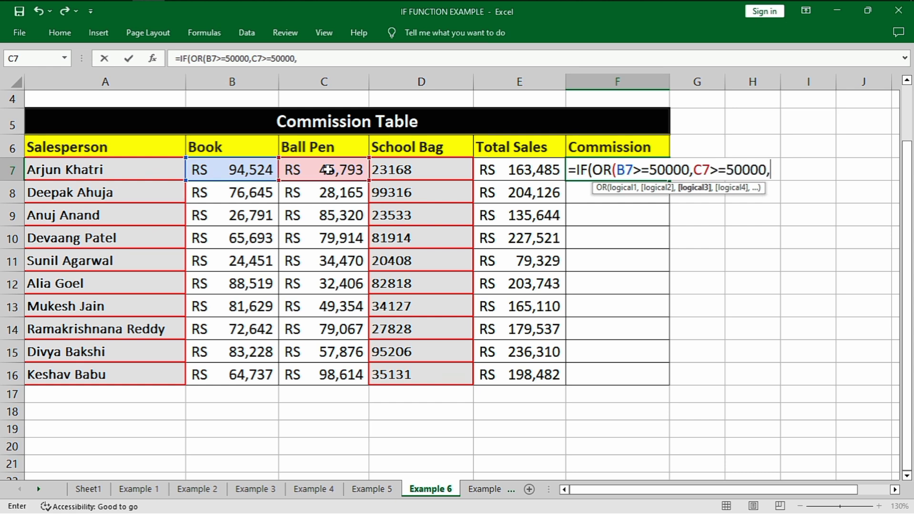
{"action": "left_click", "coordinate": [402, 171]}
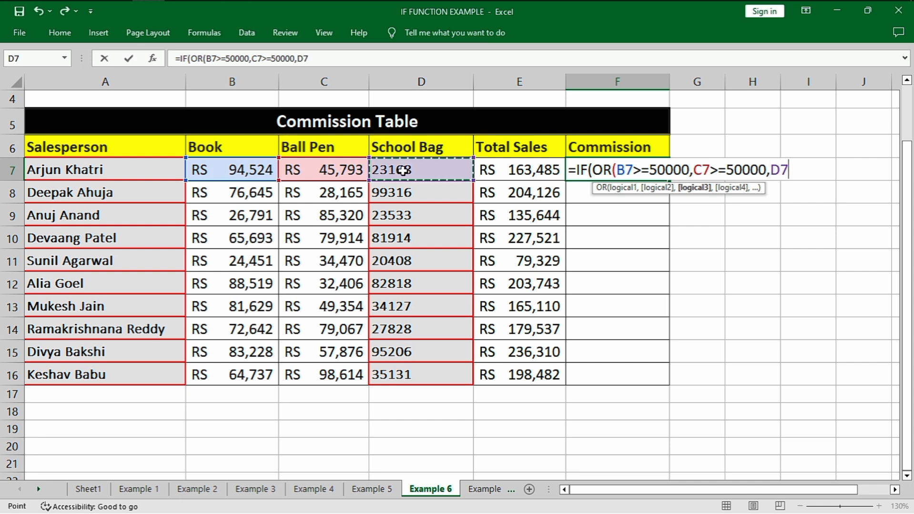
{"action": "type", "text": ">=50000"}
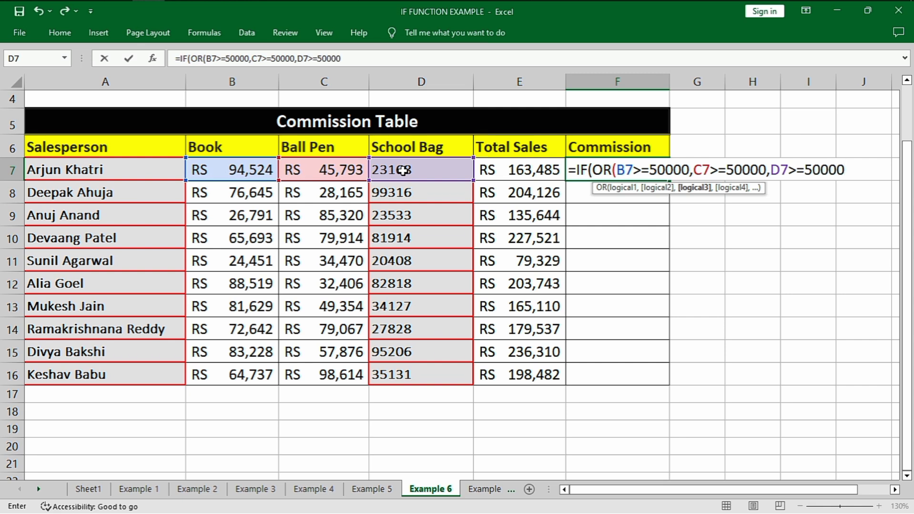
{"action": "type", "text": ")"}
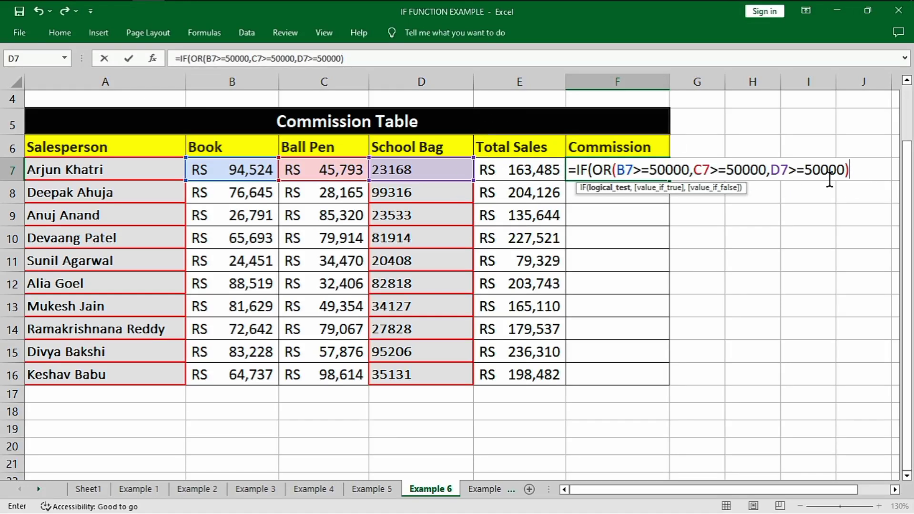
{"action": "type", "text": ","}
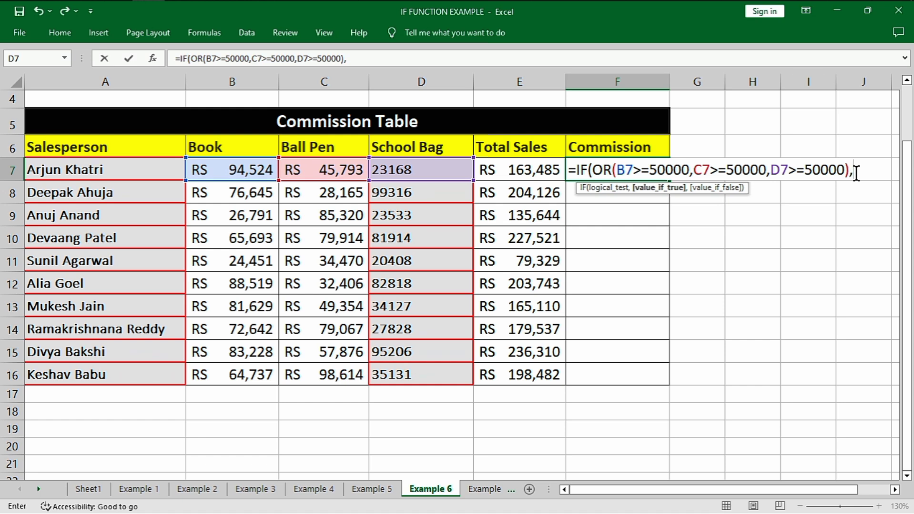
Set the value if true to E7*2% and the value if false to 0, completing the F7 formula
{"action": "left_click", "coordinate": [548, 172]}
{"action": "type", "text": "*2%"}
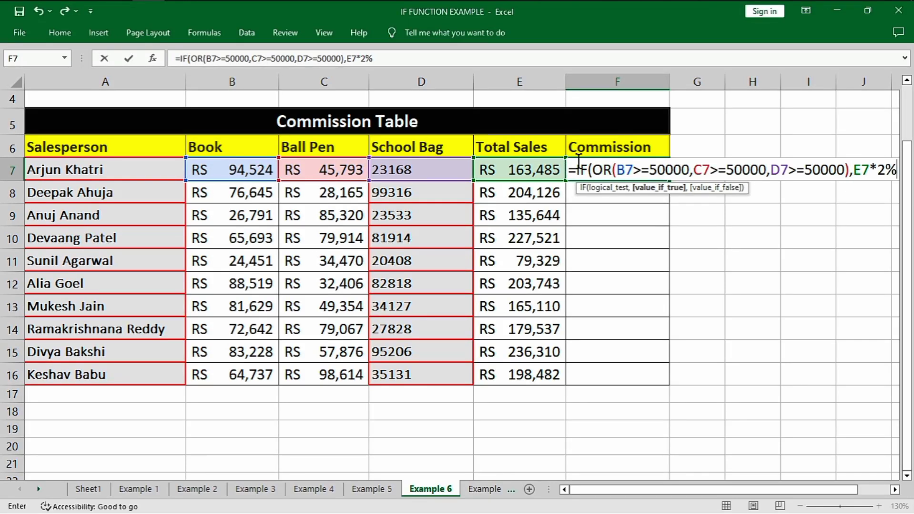
{"action": "type", "text": ",0"}
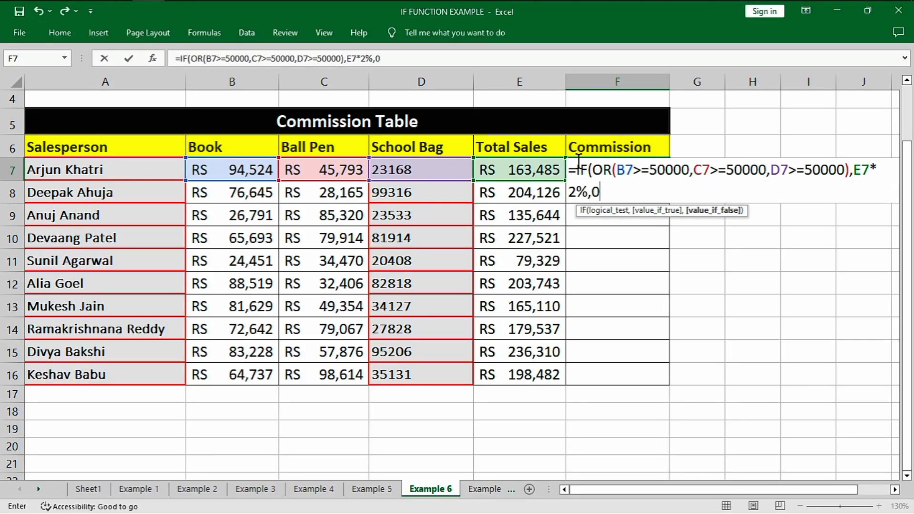
{"action": "type", "text": ")"}
{"action": "key", "text": "Return"}
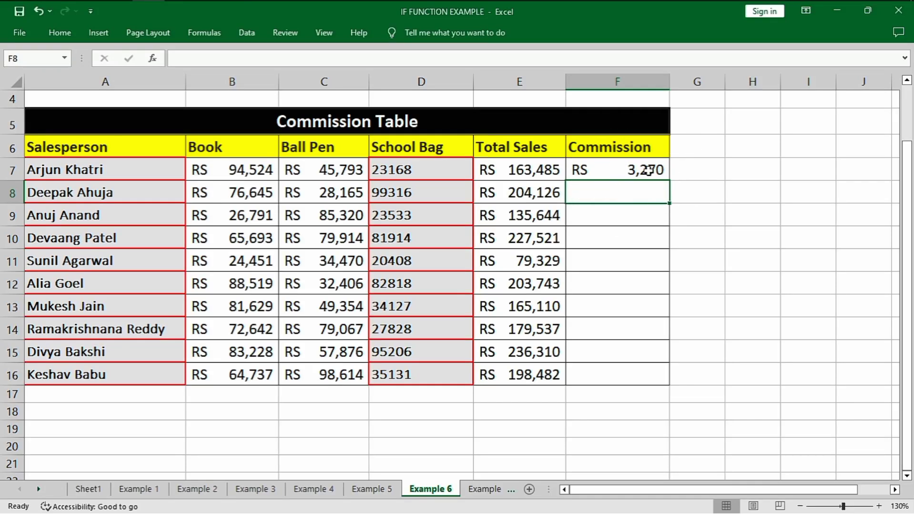
Copy the Commission formula from F7 down through F16
{"action": "left_click", "coordinate": [647, 170]}
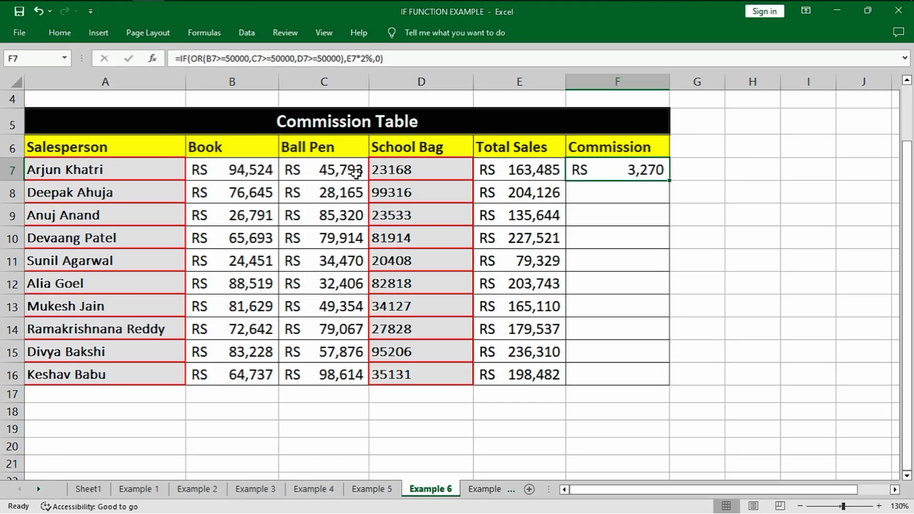
{"action": "double_click", "coordinate": [669, 181]}
{"action": "left_click", "coordinate": [699, 275]}
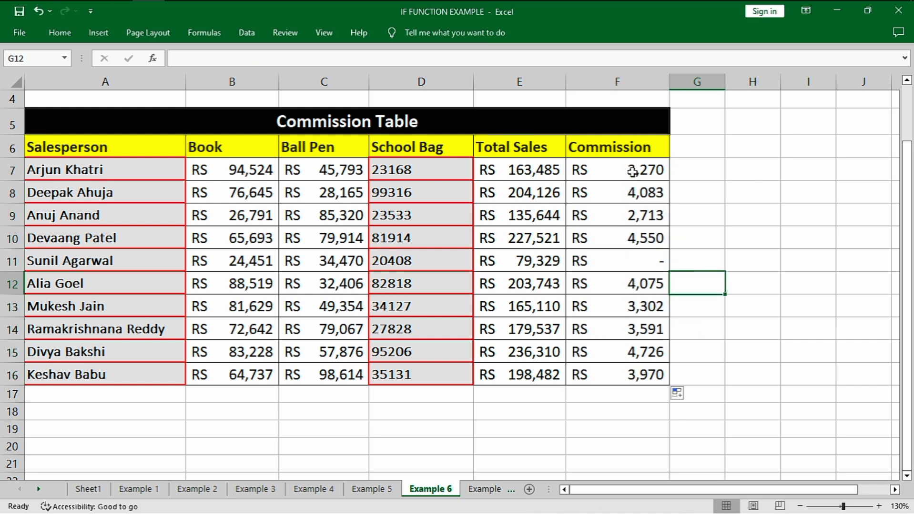
Review the filled commissions in F7:F16 and compare row 11's commission with its product sales in B11:D11
{"action": "left_click_drag", "start_coordinate": [632, 172], "coordinate": [630, 374]}
{"action": "left_click", "coordinate": [623, 215]}
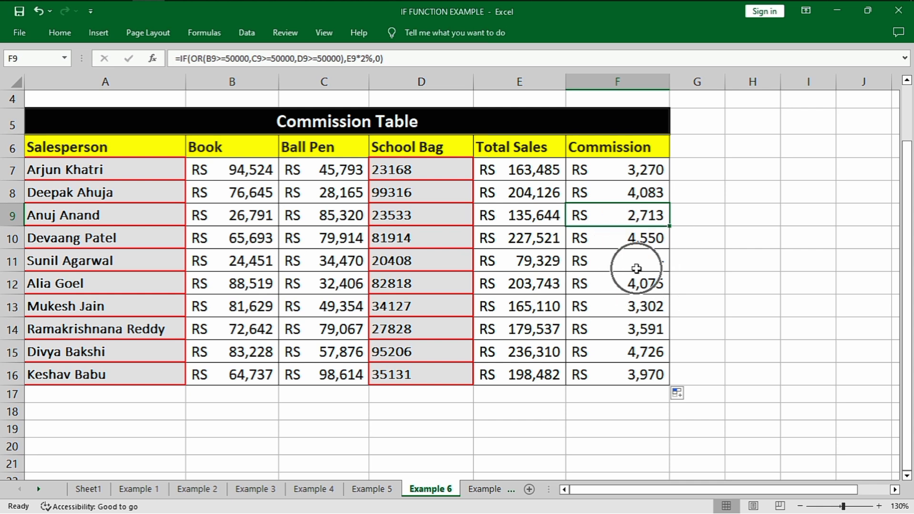
{"action": "left_click_drag", "start_coordinate": [255, 261], "coordinate": [409, 260]}
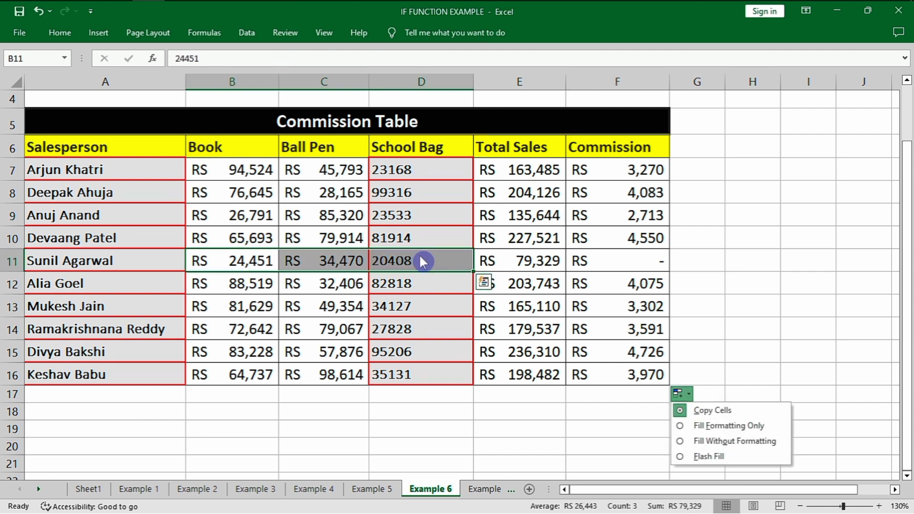
{"action": "left_click", "coordinate": [483, 283]}
{"action": "left_click", "coordinate": [641, 272]}
{"action": "left_click", "coordinate": [606, 258]}
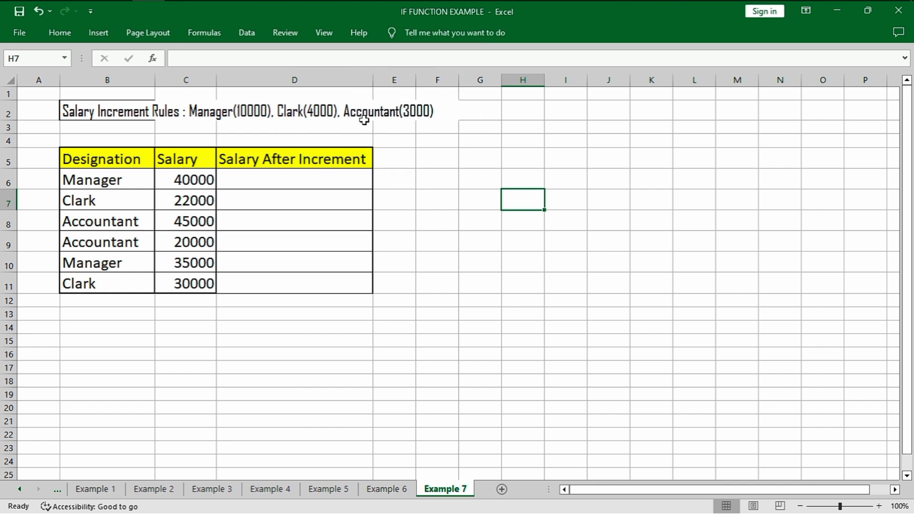
In Salary After Increment cell D6, start an IF formula with the logical test B6="Manager"
{"action": "scroll", "coordinate": [166, 178], "scroll_direction": "up", "scroll_amount": 3}
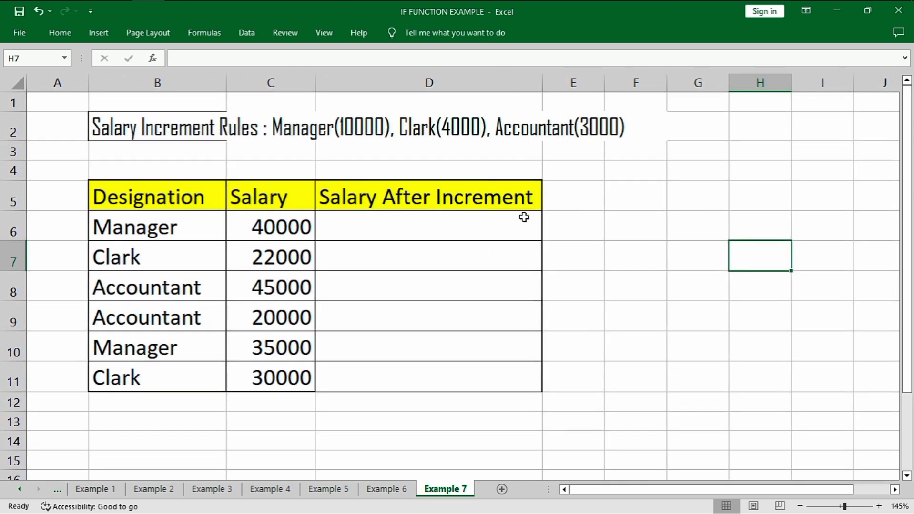
{"action": "left_click", "coordinate": [414, 222]}
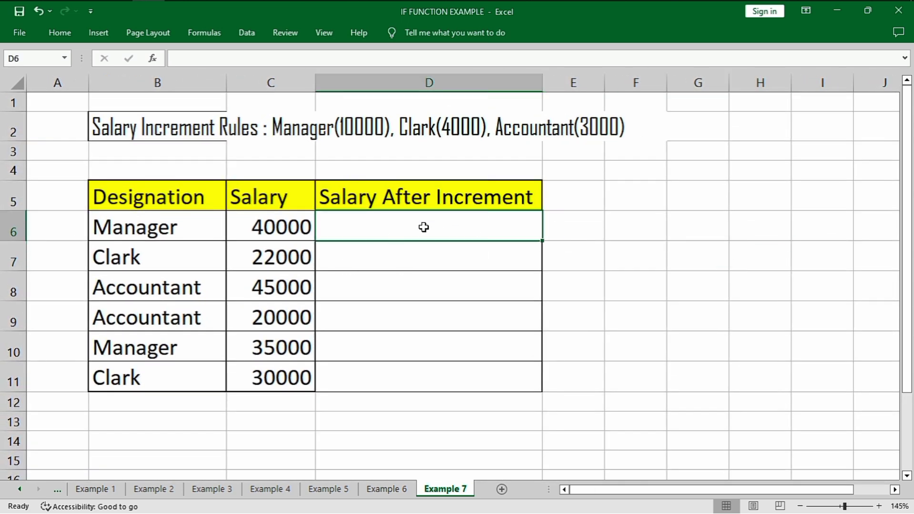
{"action": "type", "text": "=if"}
{"action": "key", "text": "Tab"}
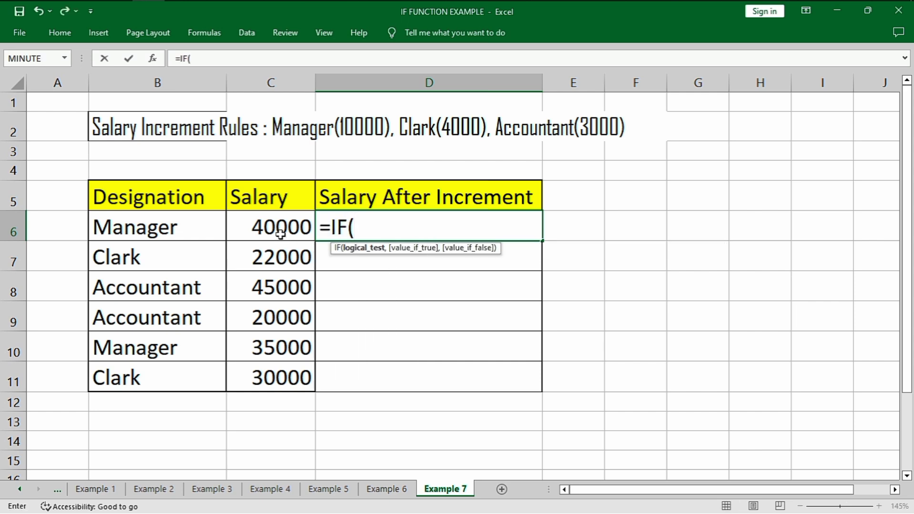
{"action": "left_click", "coordinate": [161, 227]}
{"action": "type", "text": "=\"Mana"}
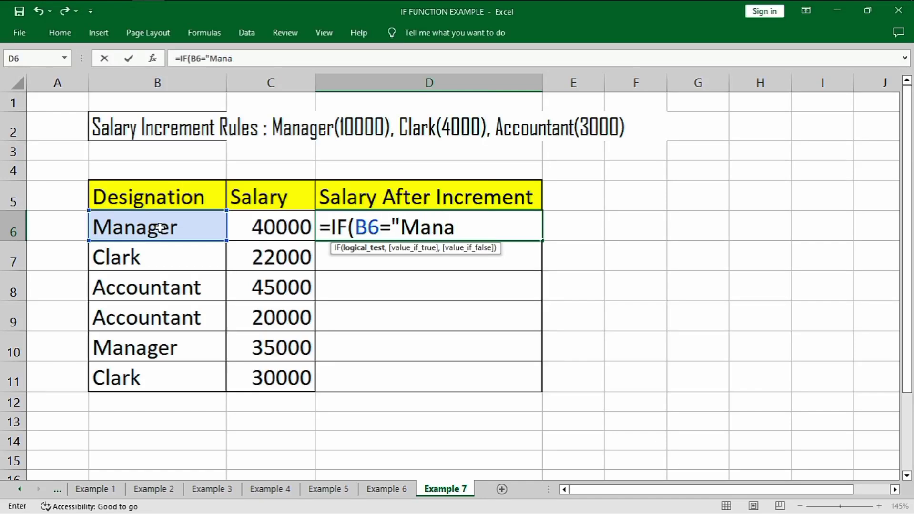
{"action": "type", "text": "ger\","}
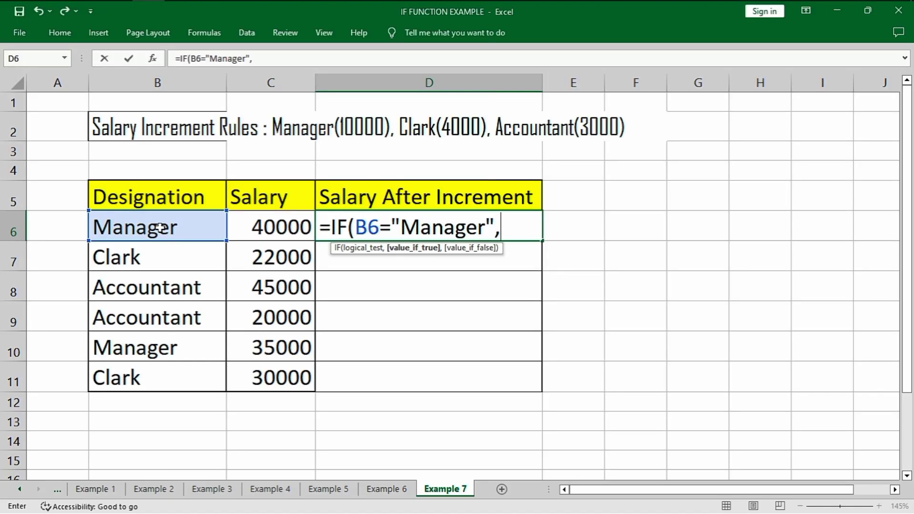
Set the Manager condition's value if true to C6+10000
{"action": "left_click", "coordinate": [267, 222]}
{"action": "type", "text": "+"}
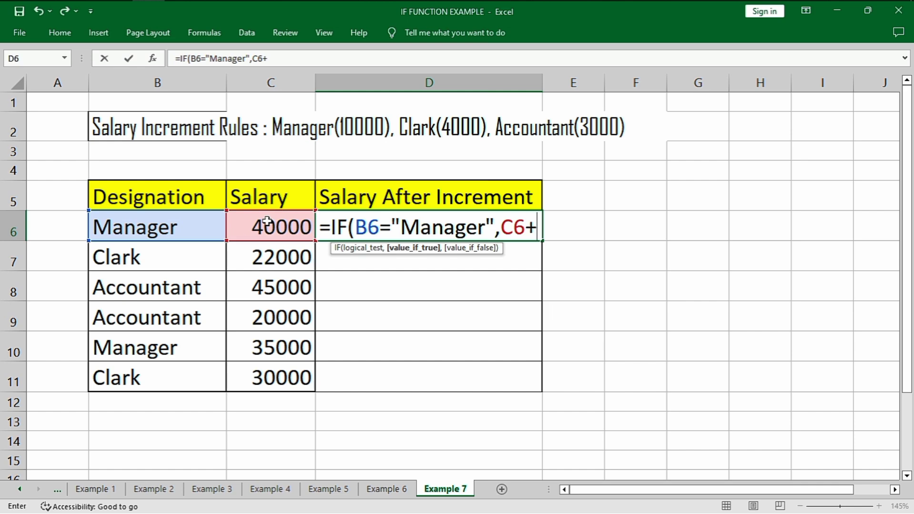
{"action": "type", "text": "10000"}
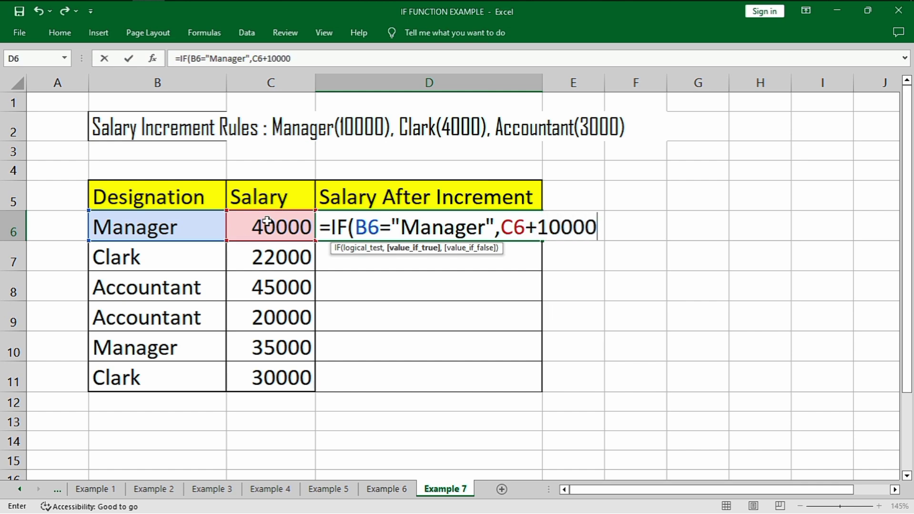
{"action": "type", "text": ","}
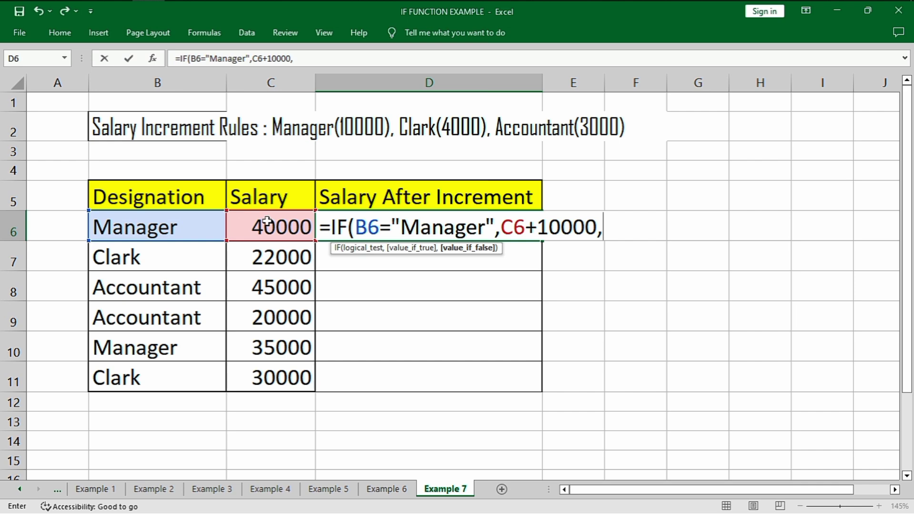
{"action": "type", "text": "if"}
Nest a second IF as the value if false, testing B6="Clark" and returning C6+4000 if true
{"action": "key", "text": "Tab"}
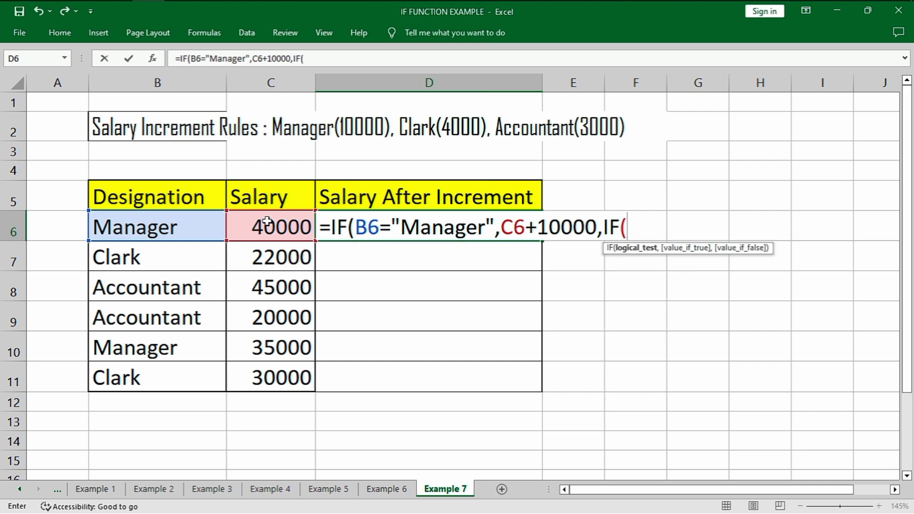
{"action": "left_click", "coordinate": [147, 229]}
{"action": "type", "text": "=\"Clark\","}
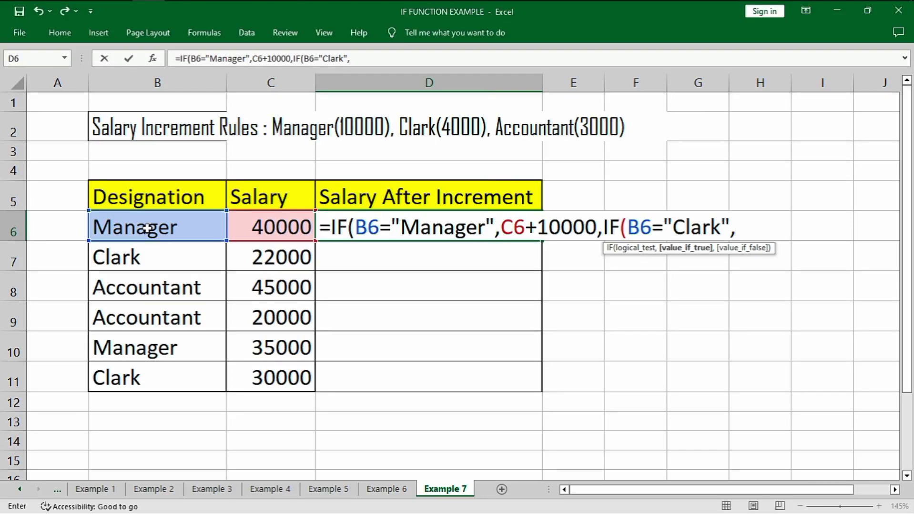
{"action": "left_click", "coordinate": [275, 225]}
{"action": "type", "text": "+40"}
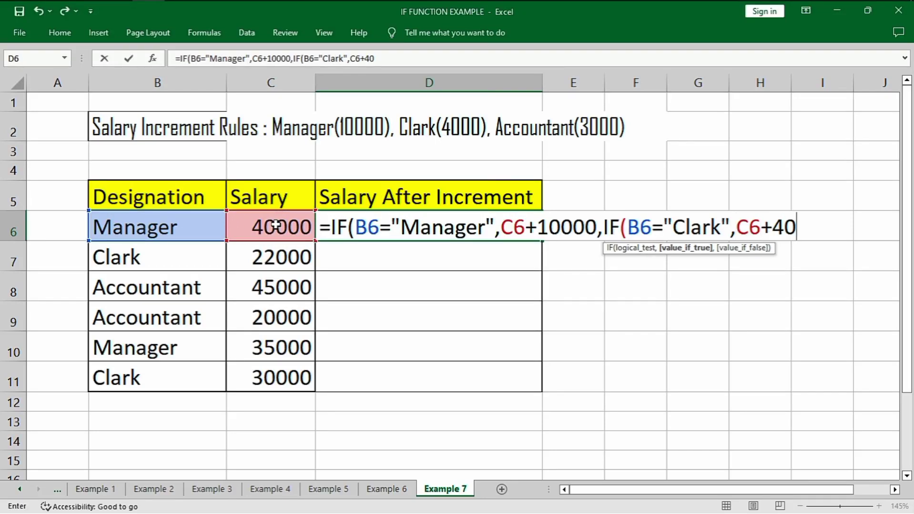
{"action": "type", "text": "00,if"}
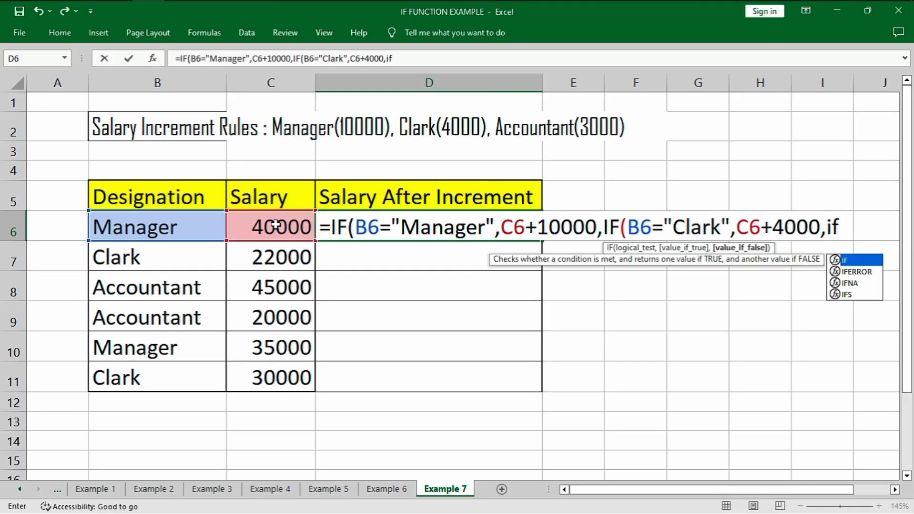
Nest a third IF as the value if false, testing B6="Accountant" and returning C6+3000 if true
{"action": "key", "text": "Tab"}
{"action": "left_click", "coordinate": [209, 225]}
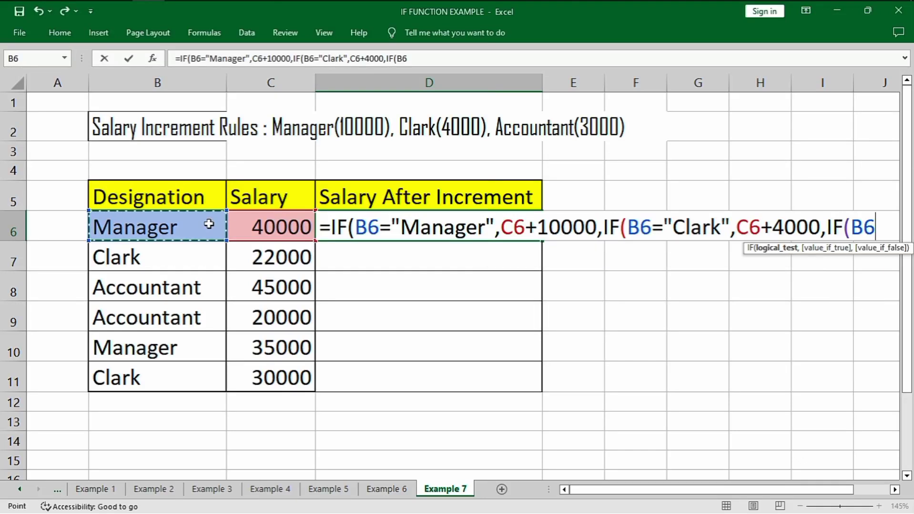
{"action": "type", "text": "=\"Acco"}
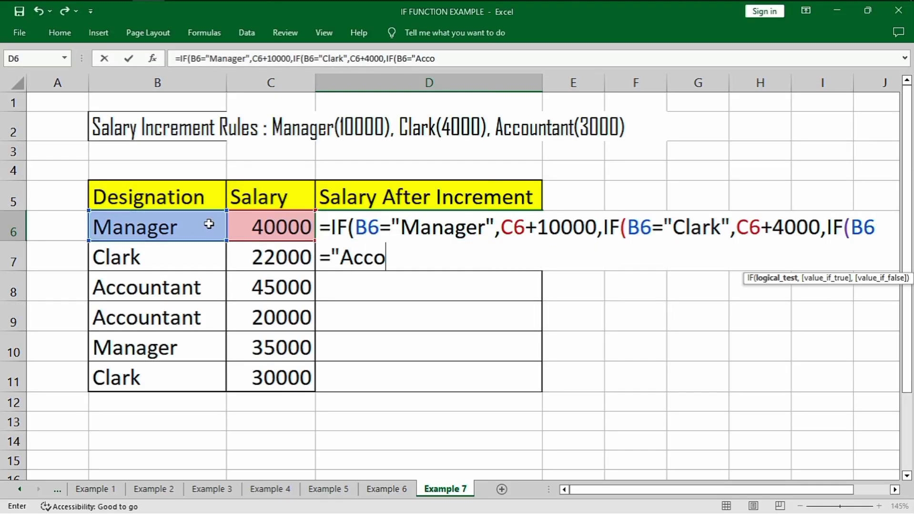
{"action": "type", "text": "untant\","}
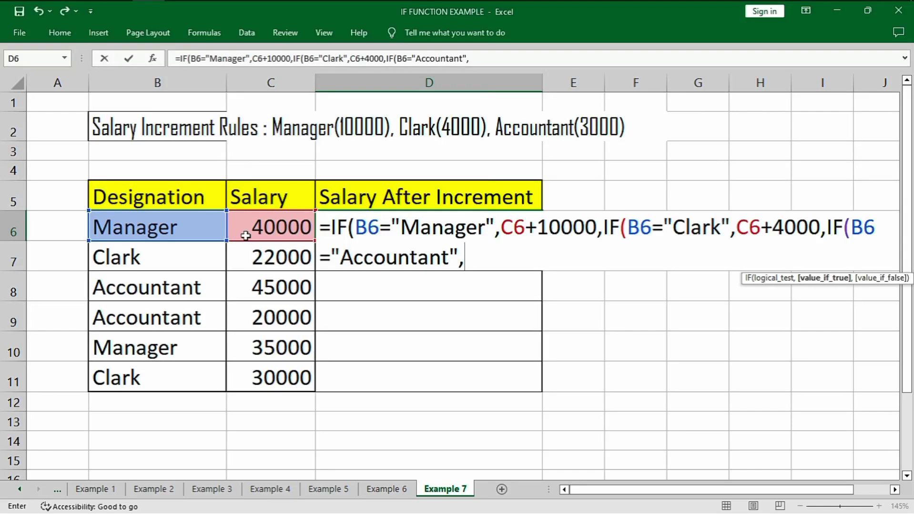
{"action": "left_click", "coordinate": [269, 232]}
{"action": "type", "text": "+"}
{"action": "type", "text": "3000"}
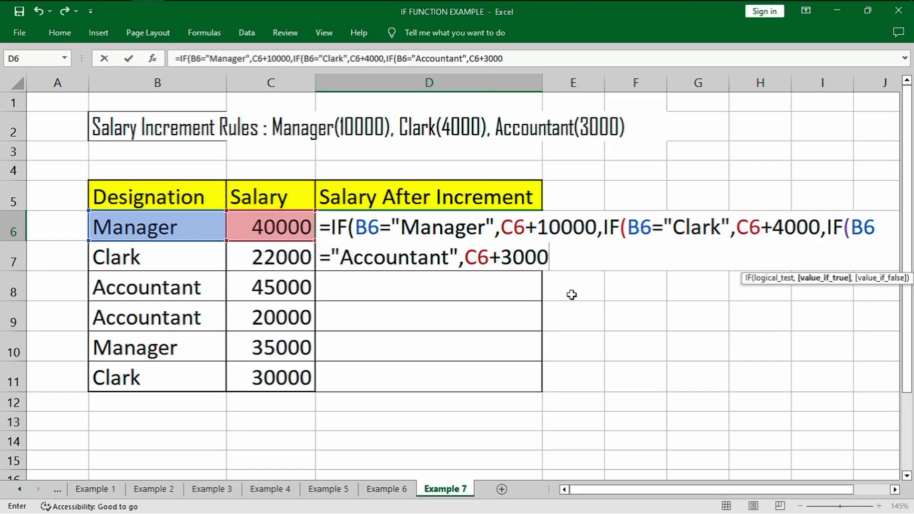
{"action": "type", "text": ",\"\""}
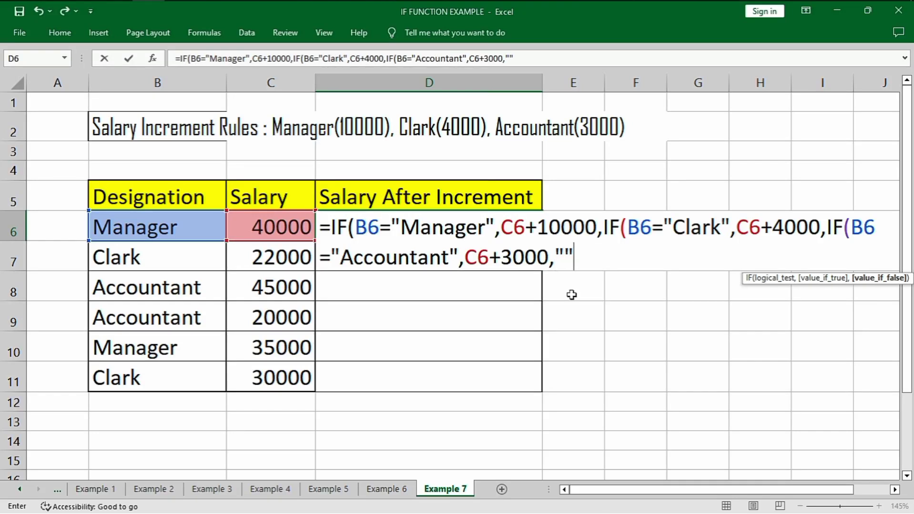
{"action": "type", "text": ")))"}
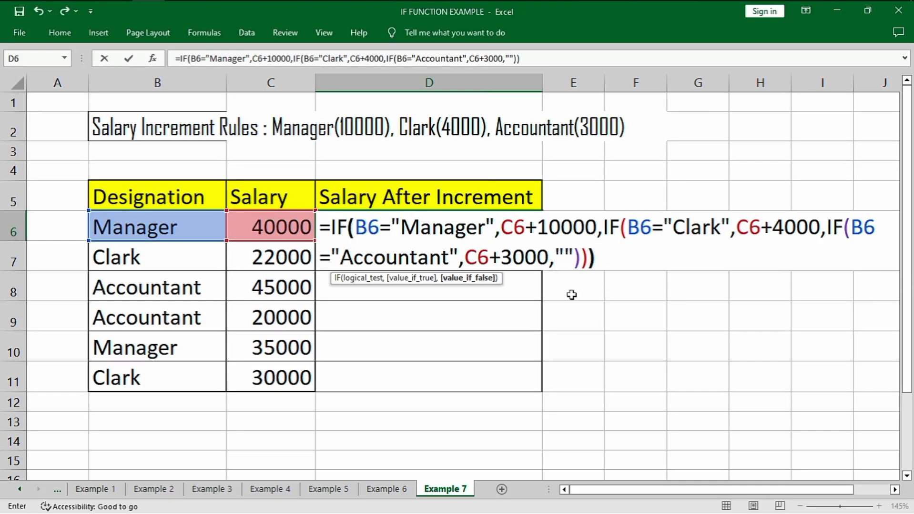
Finish the D6 formula with an empty string "" as the final value if false, and fill it down through D11
{"action": "key", "text": "Return"}
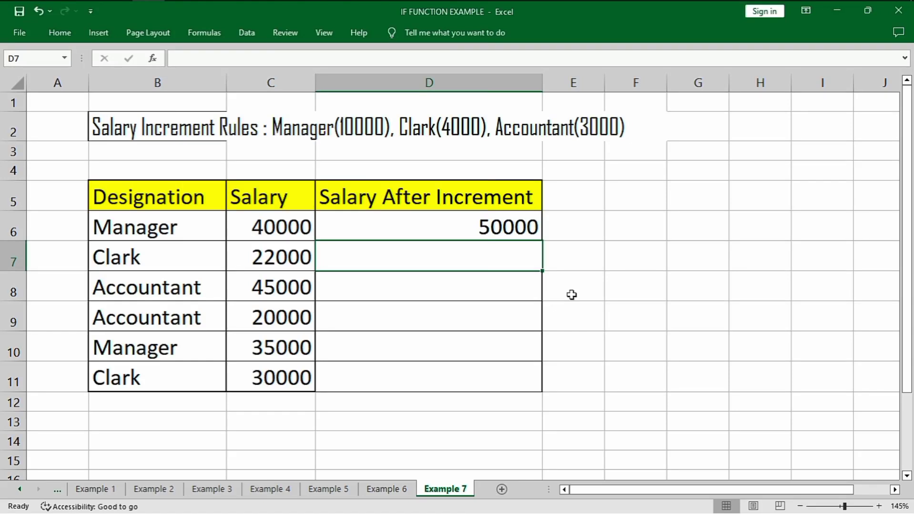
{"action": "left_click", "coordinate": [518, 230]}
{"action": "double_click", "coordinate": [541, 241]}
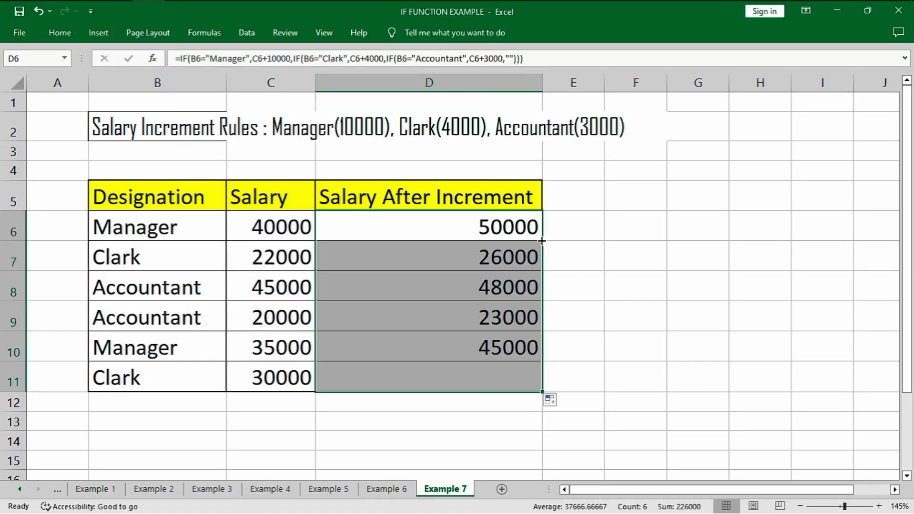
Compare the salaries in C6:C7 with the incremented salaries in D6:D7 and review the completed table
{"action": "left_click", "coordinate": [278, 229]}
{"action": "left_click", "coordinate": [523, 228]}
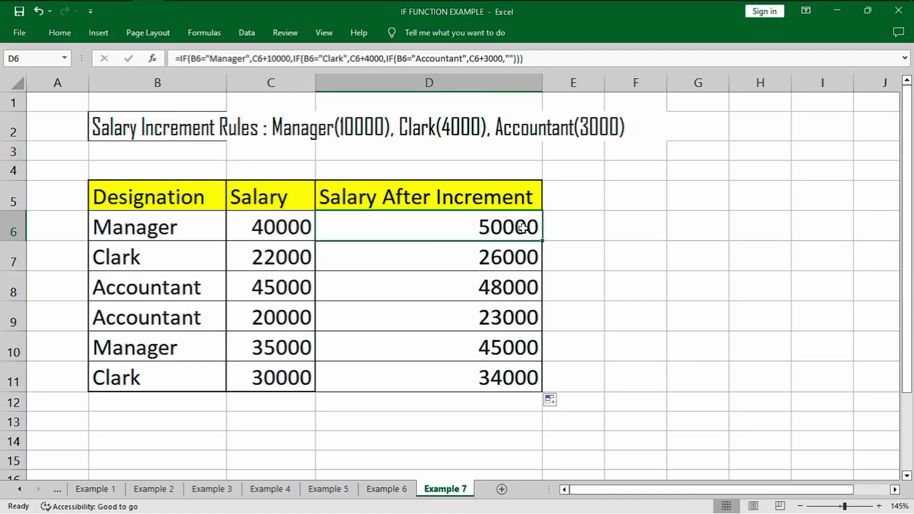
{"action": "left_click", "coordinate": [306, 262]}
{"action": "left_click", "coordinate": [480, 264]}
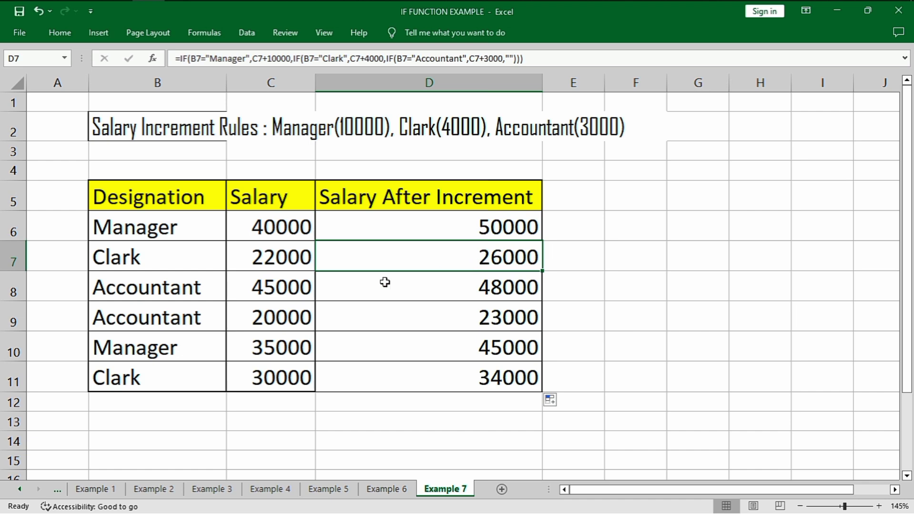
{"action": "scroll", "coordinate": [373, 259], "scroll_direction": "down", "scroll_amount": 3}
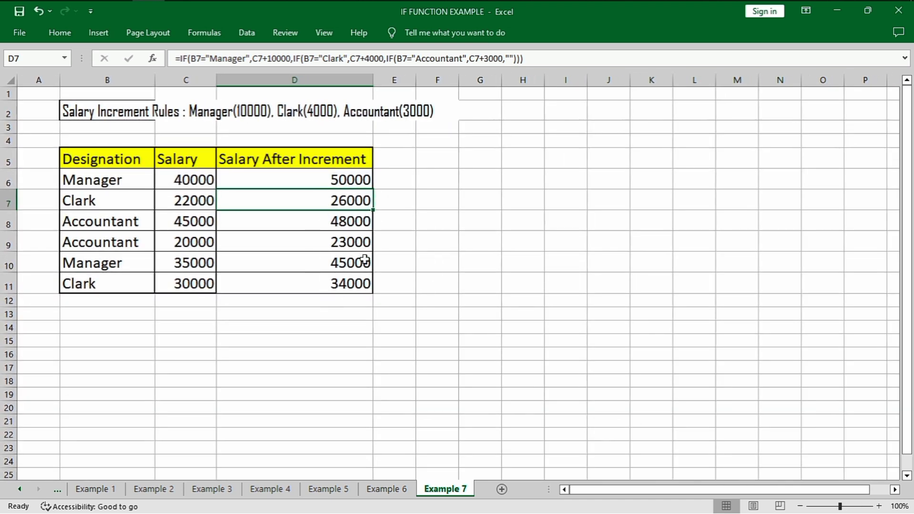
{"action": "left_click", "coordinate": [445, 204]}
{"action": "left_click", "coordinate": [400, 153]}
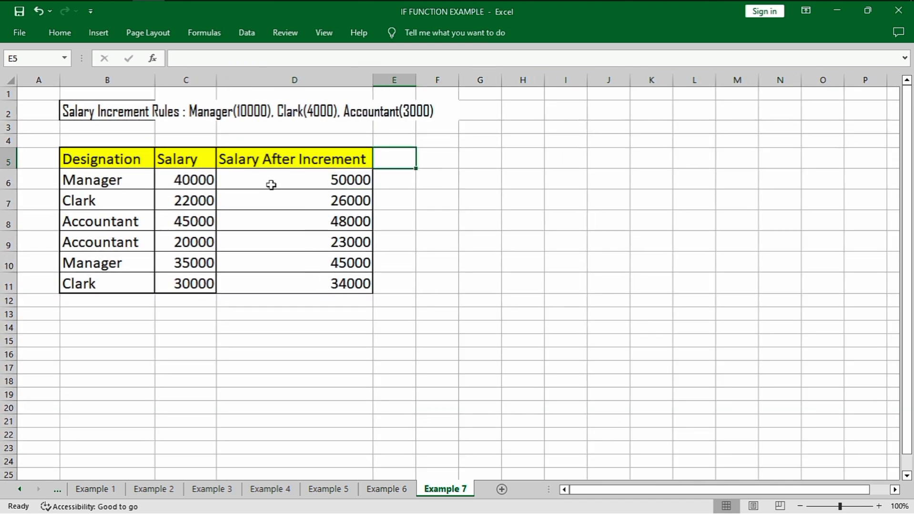